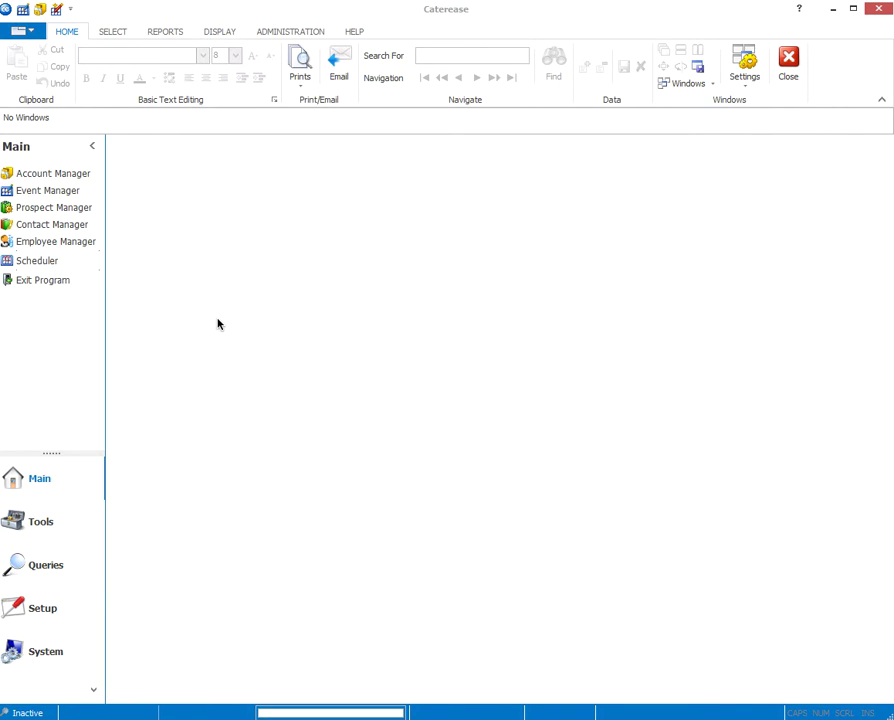
Step: Create a new account named Company XYZ in the Account Manager
click(44, 176)
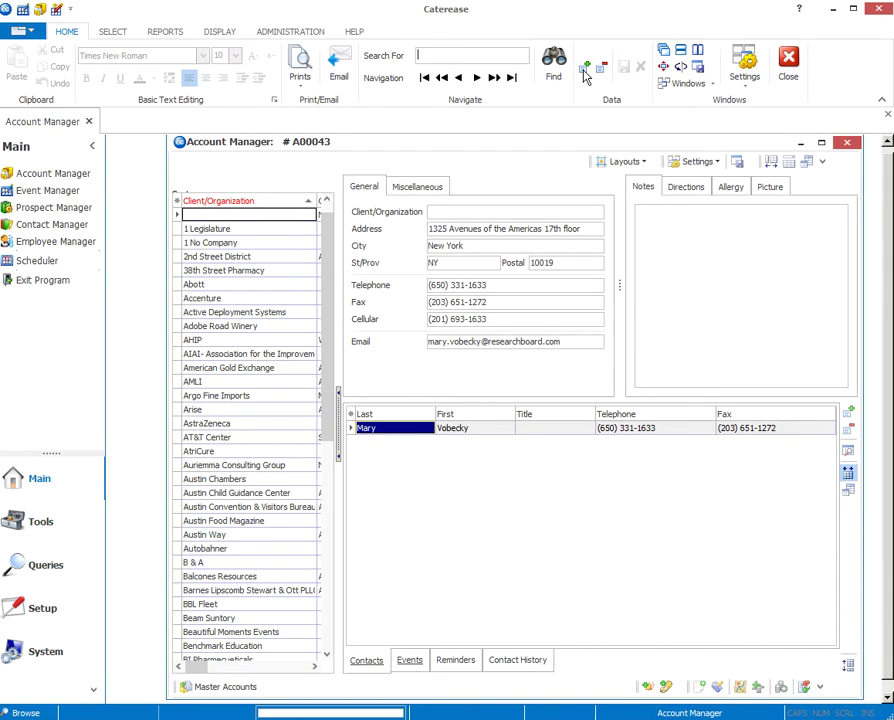
click(585, 72)
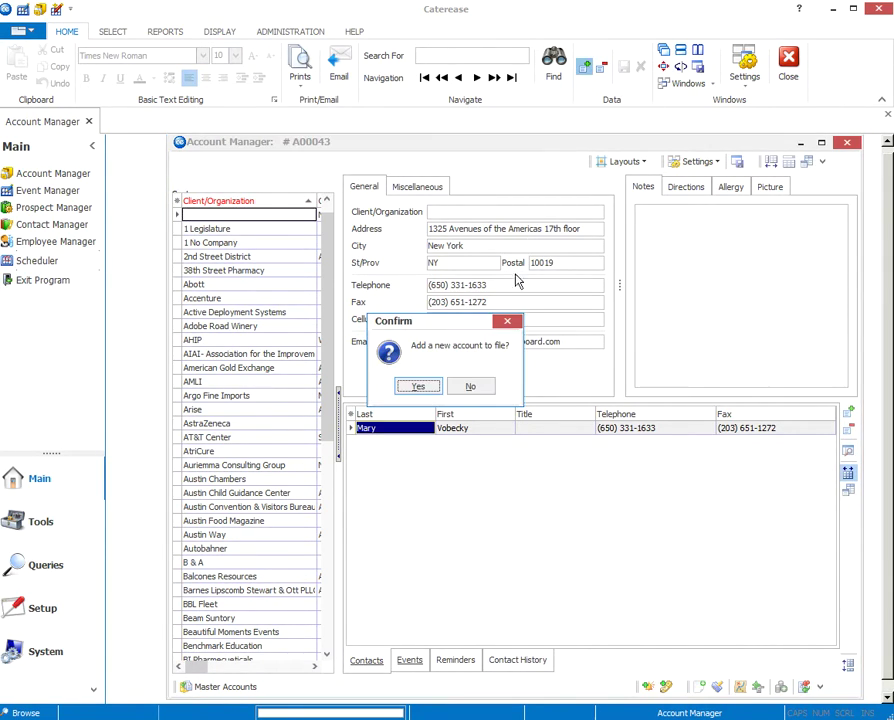
click(418, 388)
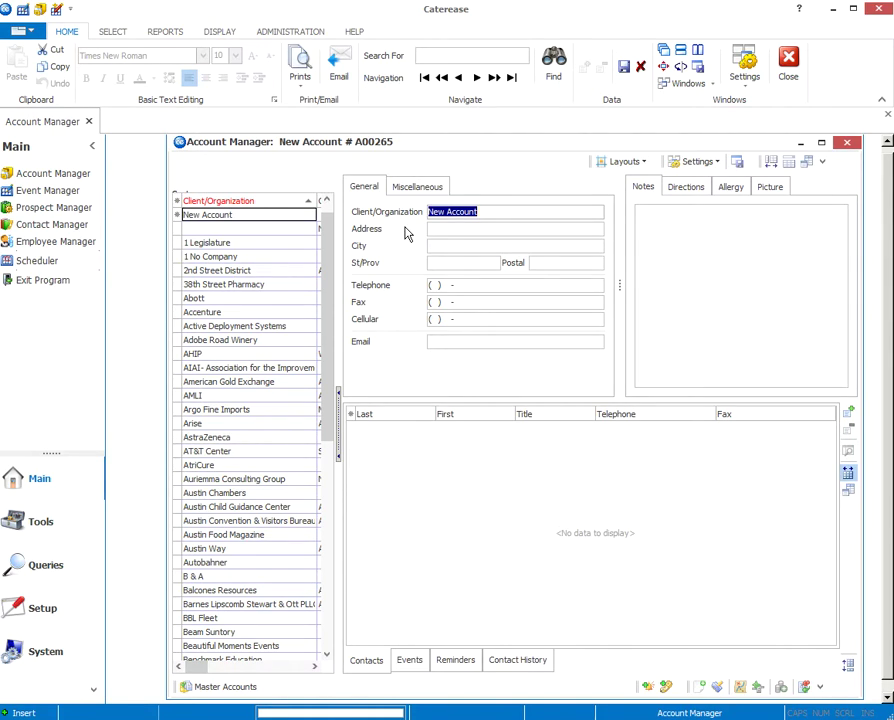
text(Company XYZ)
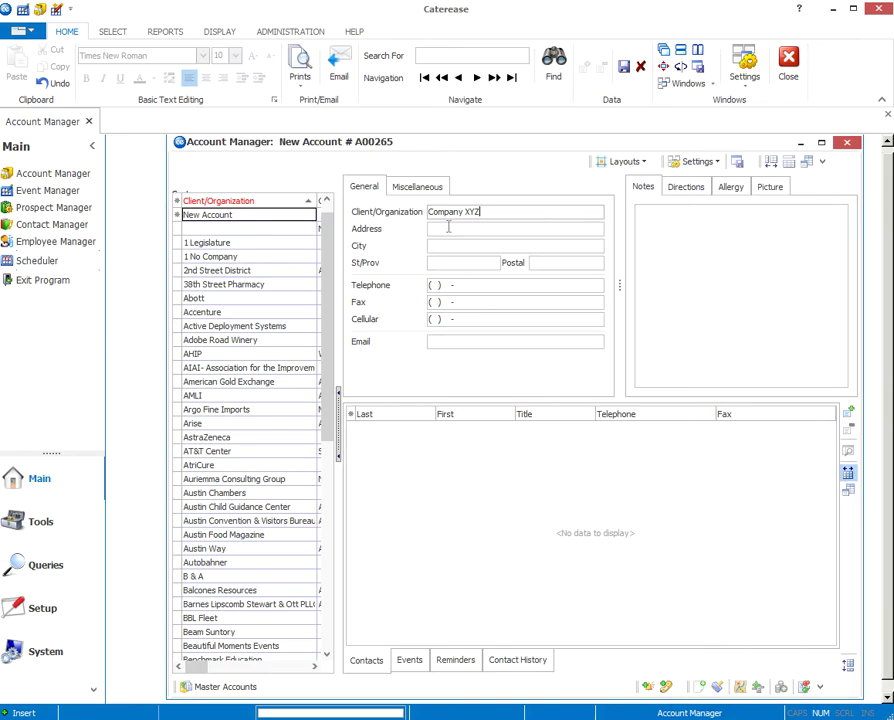
click(442, 245)
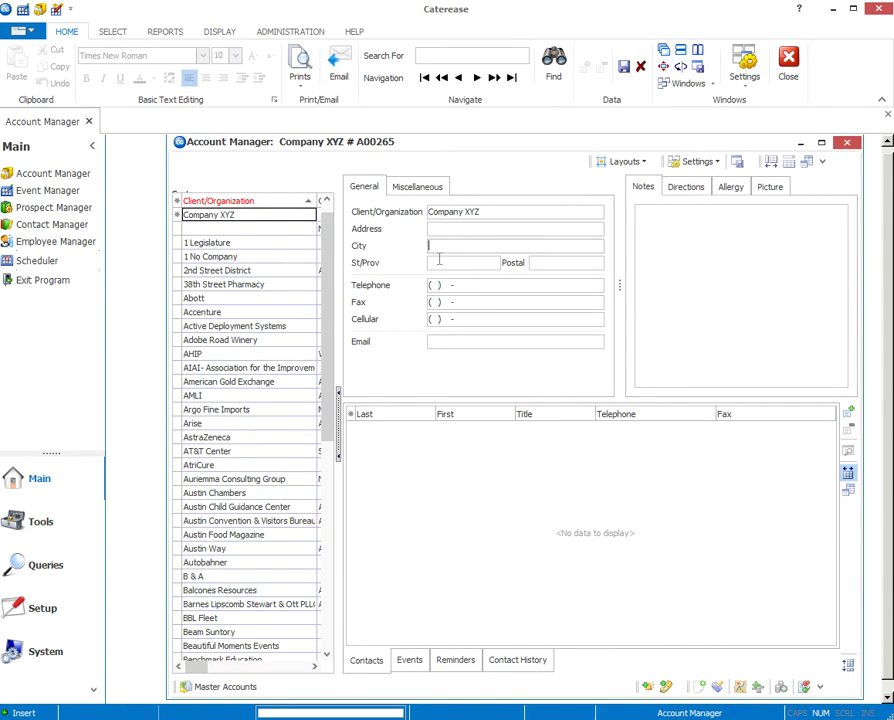
click(448, 344)
Step: Add a new contact to Company XYZ with the contact's last and first name
click(848, 413)
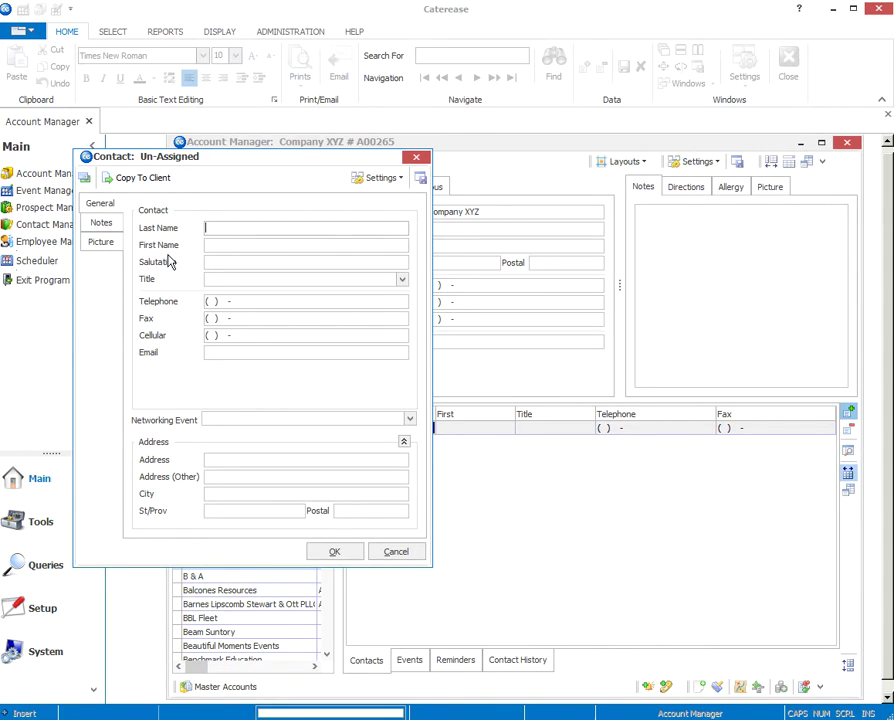
text(Smith)
key(Tab)
text(Jane)
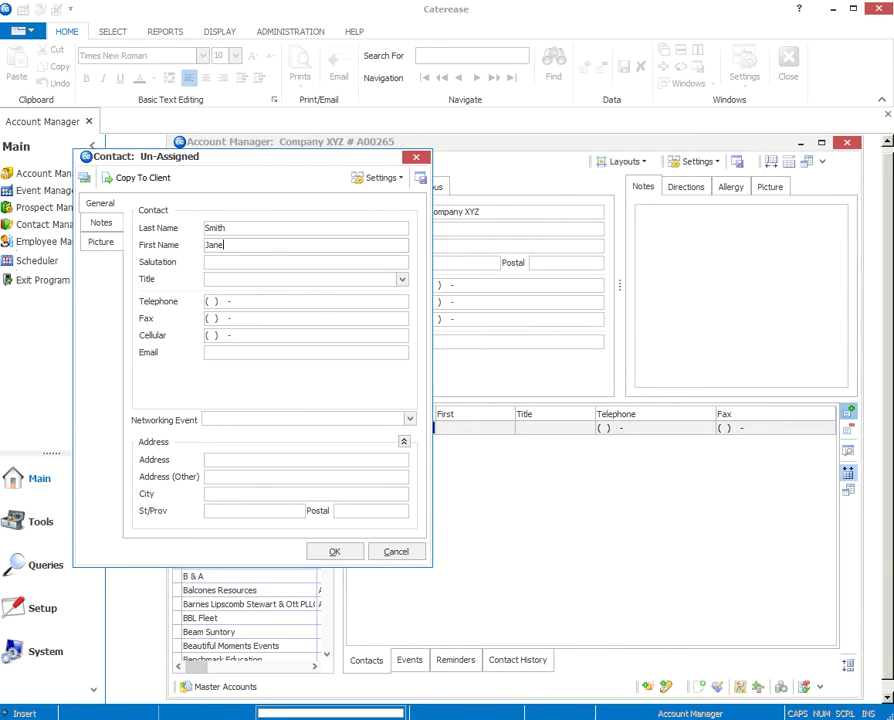
key(Tab)
key(Tab)
key(Tab)
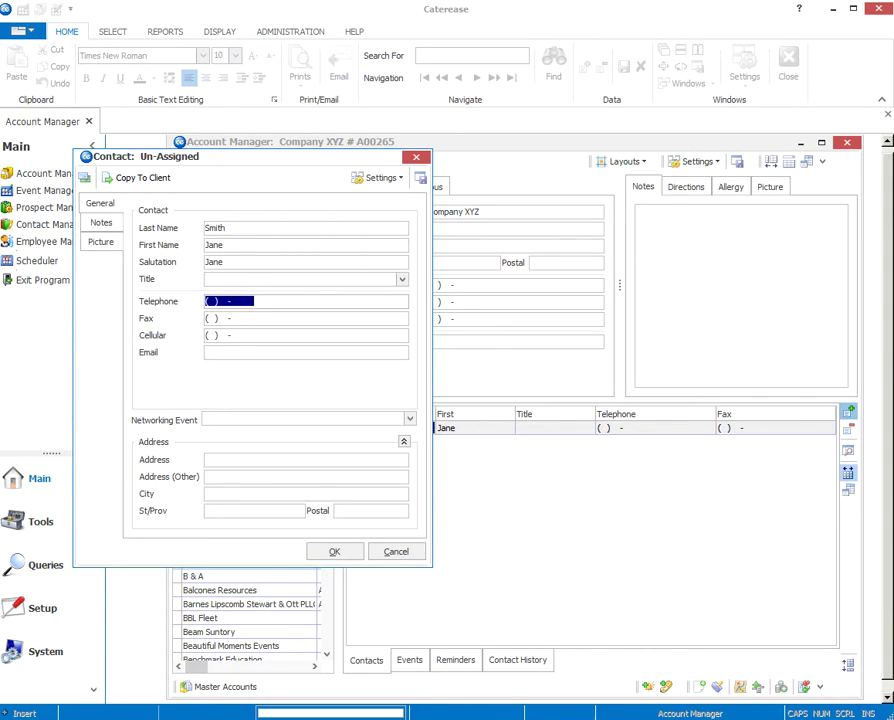
Step: Enter the contact's telephone number and e-mail address, then save the contact
text(555) 555-5555)
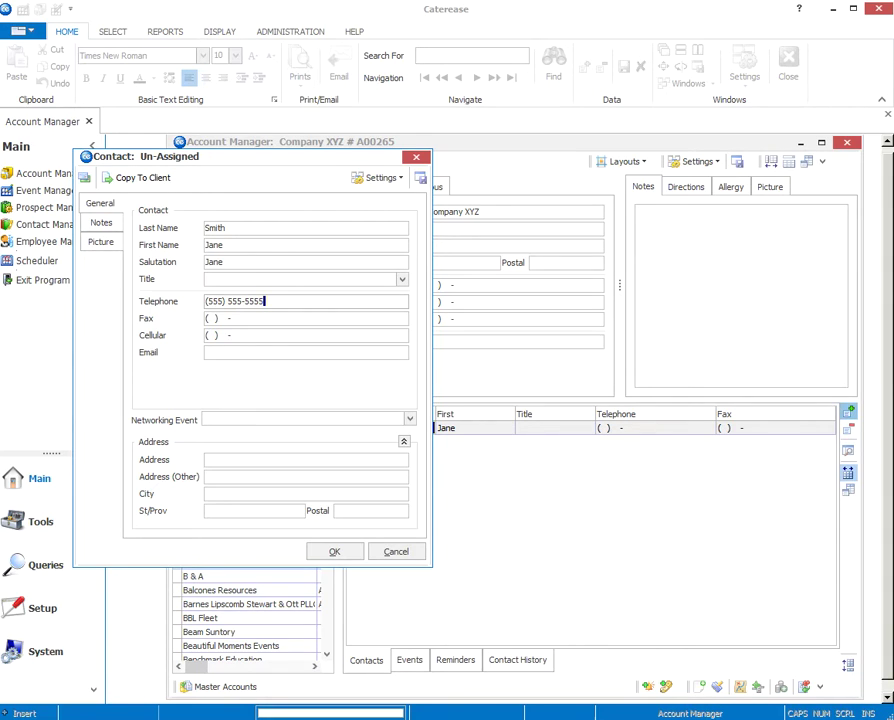
key(Tab)
key(Tab)
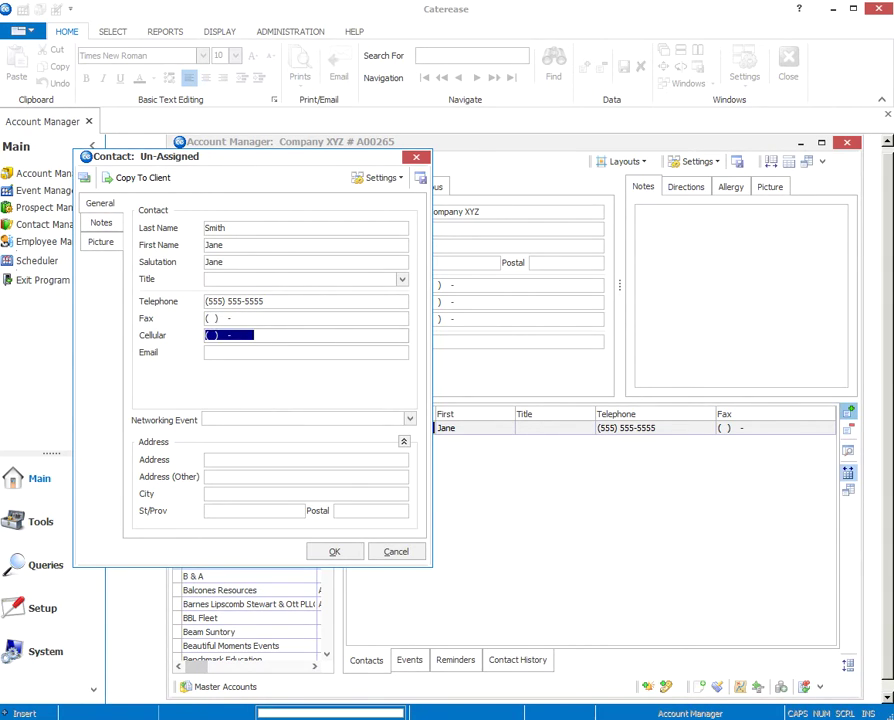
key(Tab)
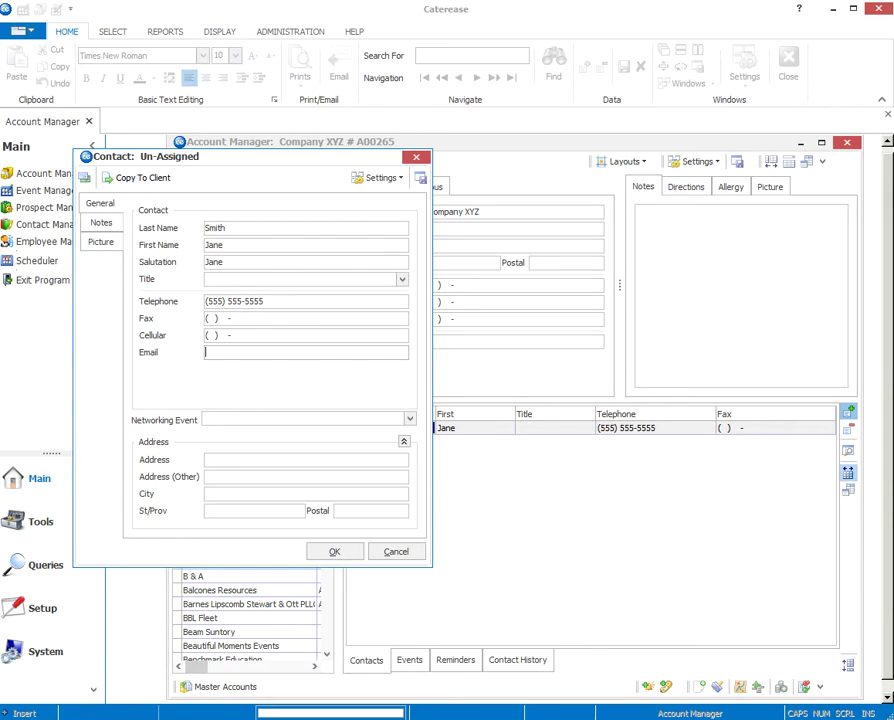
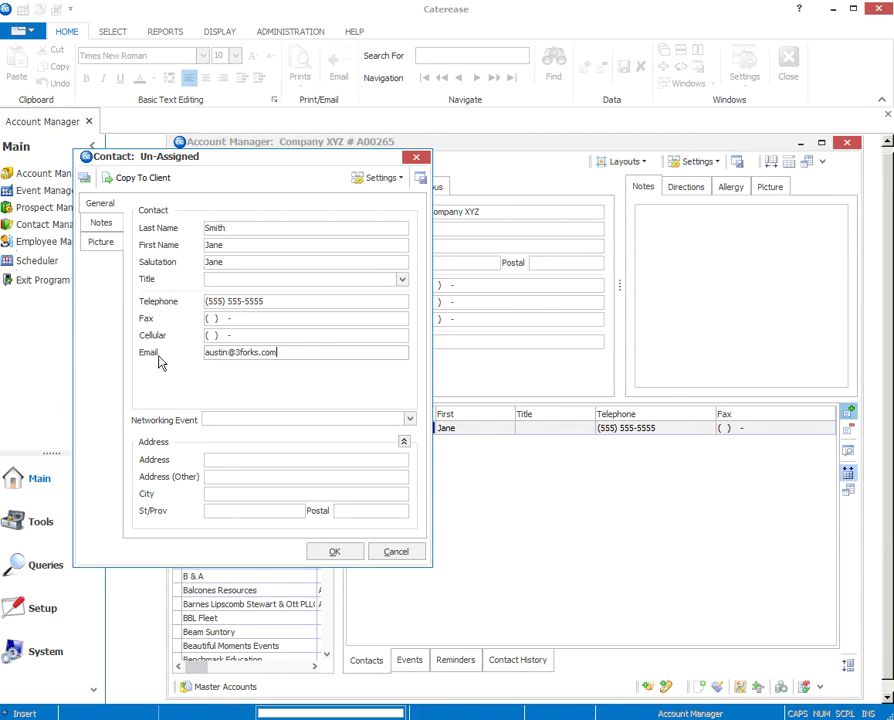
click(410, 421)
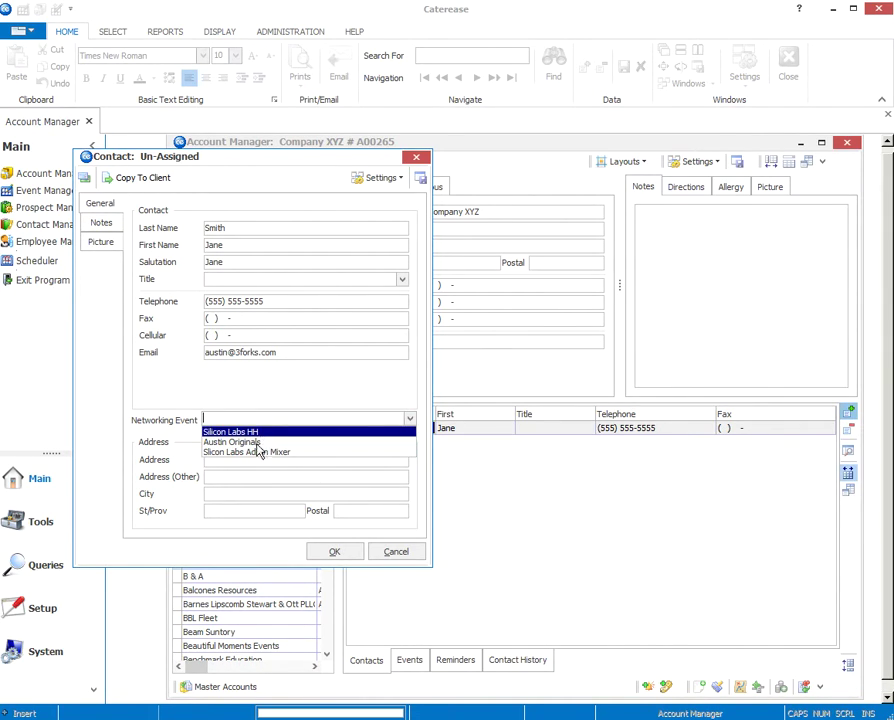
click(183, 440)
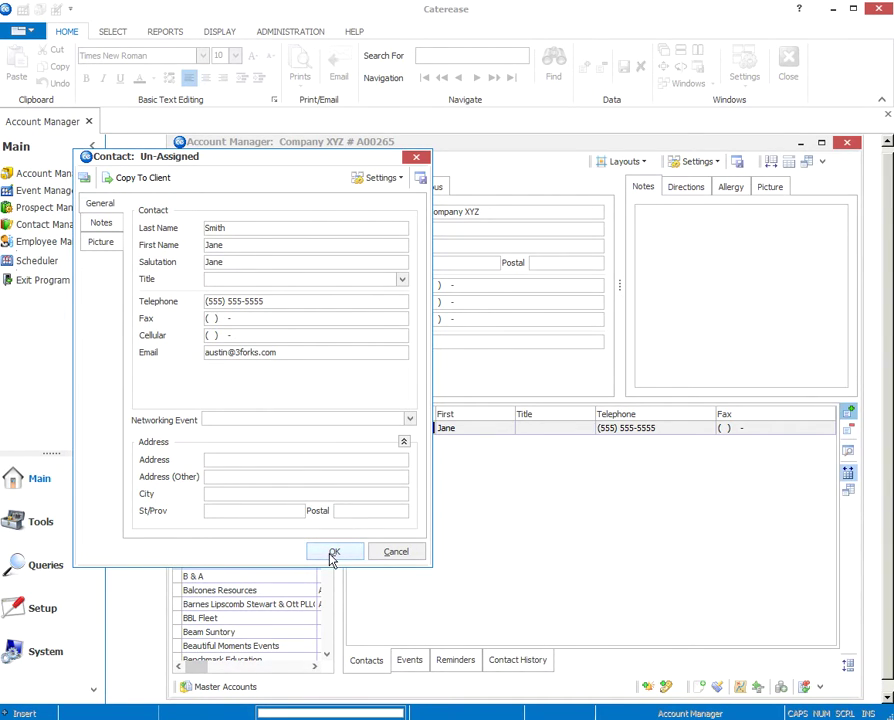
click(333, 553)
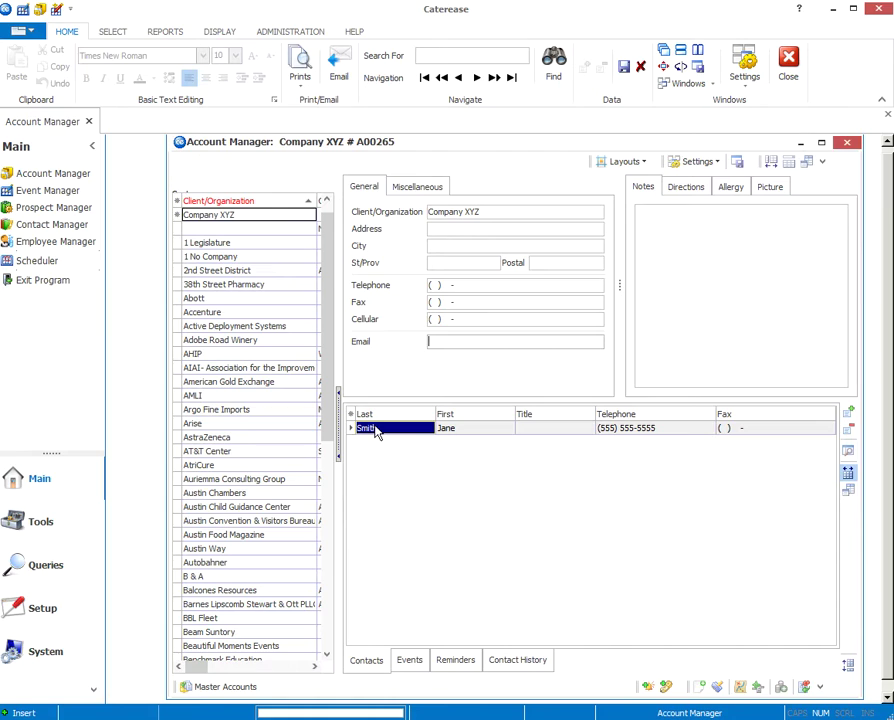
Step: Add a second Company XYZ contact with names and e-mail, names in swapped fields
click(847, 412)
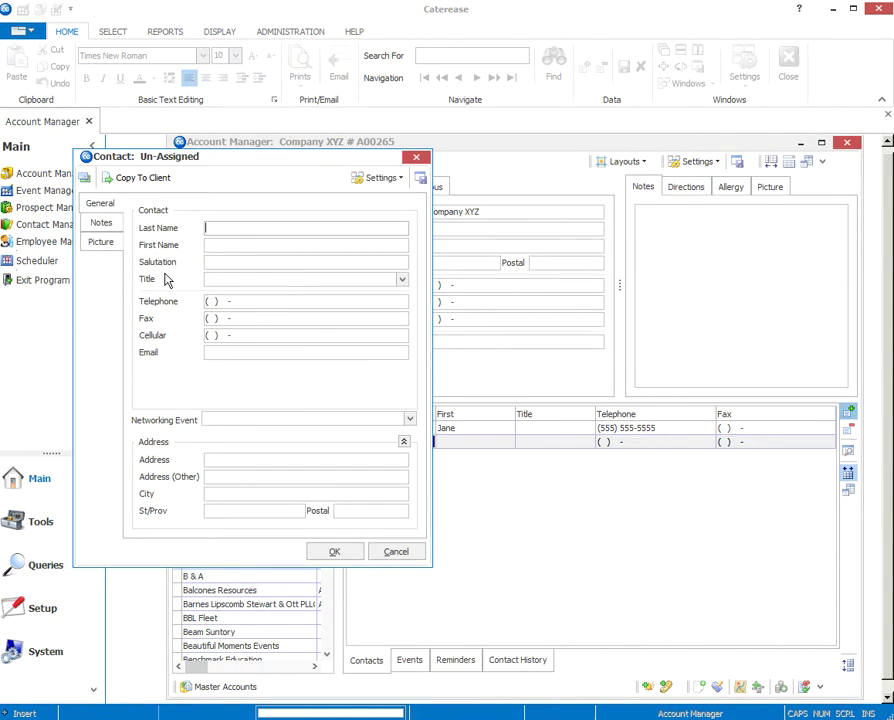
text(Joe)
key(Tab)
text(Smith)
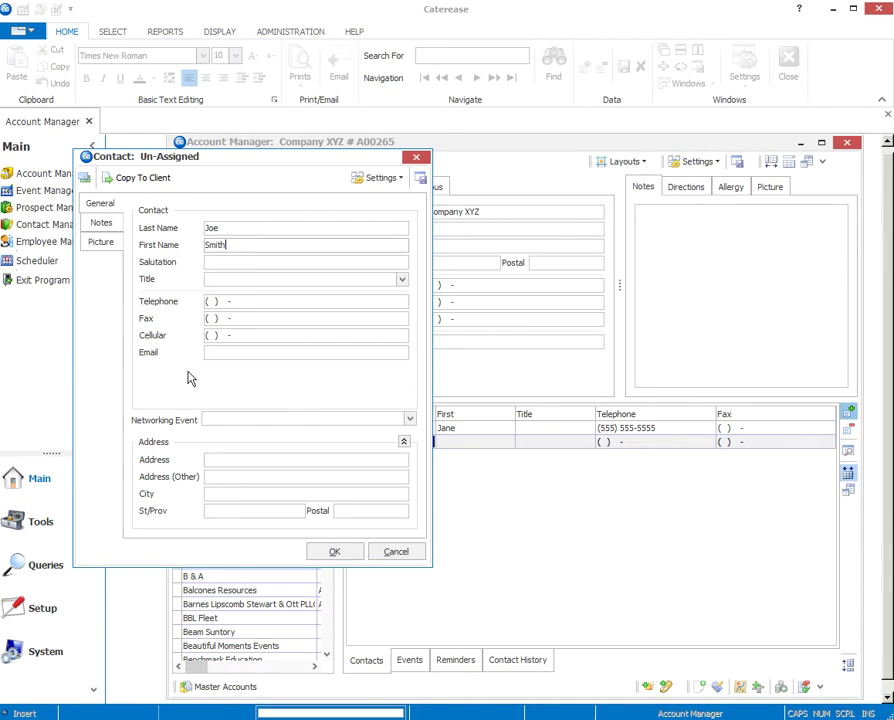
key(Tab)
key(Tab)
key(Tab)
key(Tab)
key(Tab)
key(Tab)
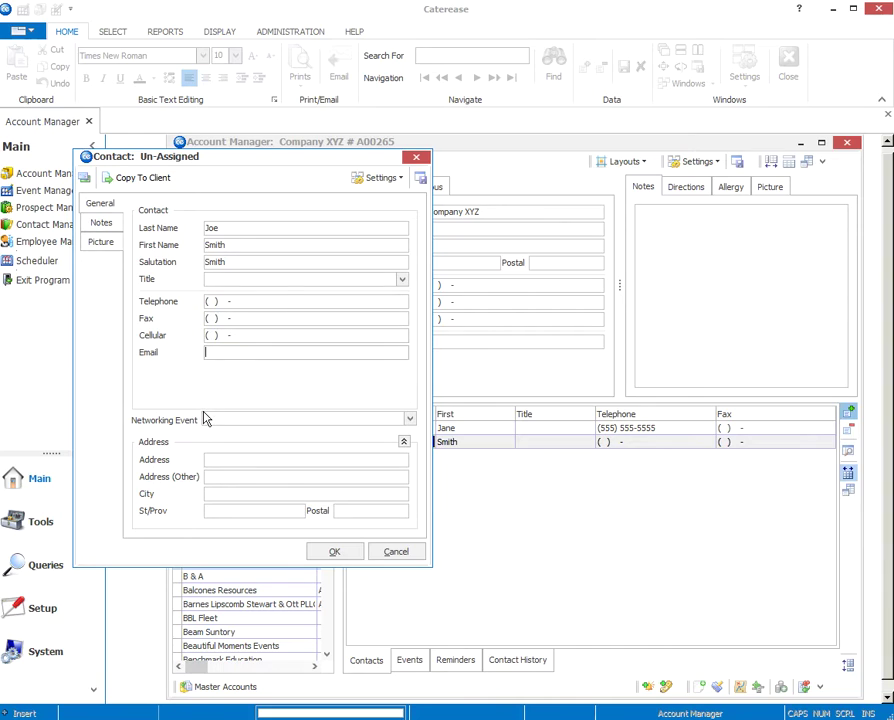
click(321, 557)
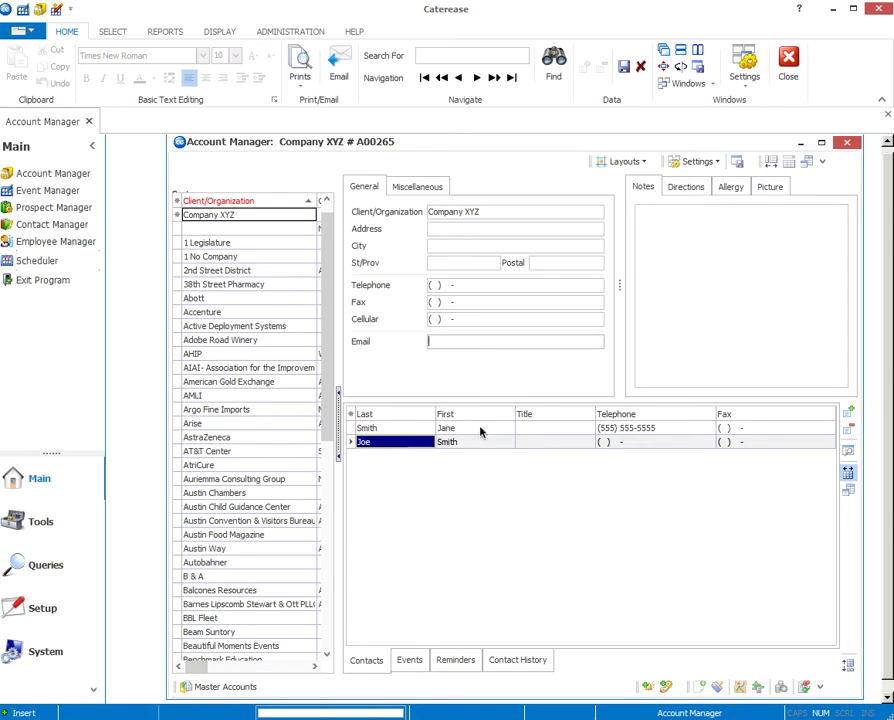
Step: Retype the second contact's First and Last grid cells correctly and save the account
click(445, 450)
text(Joe)
click(379, 444)
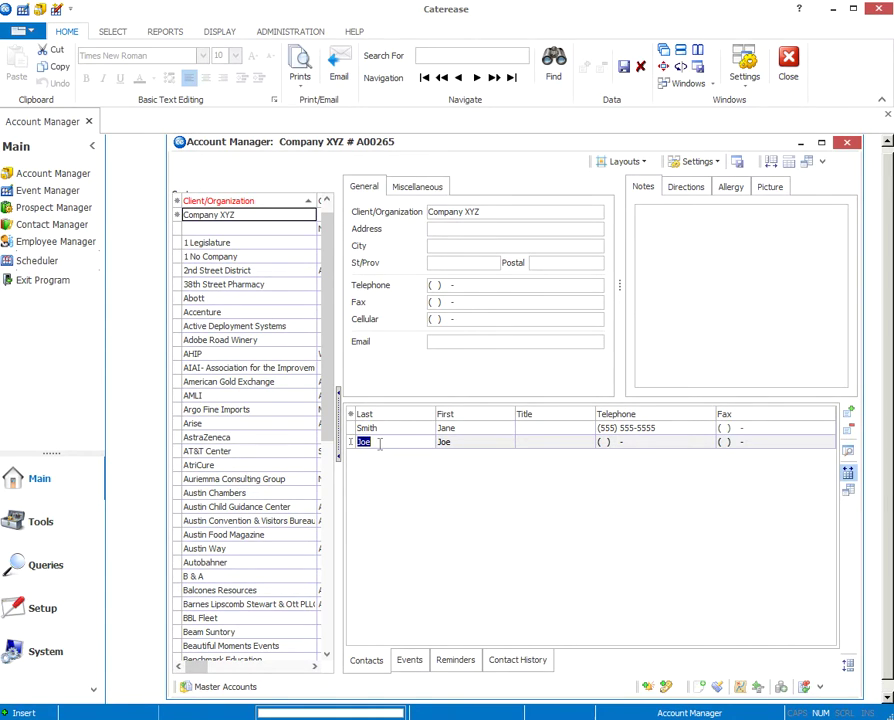
text(Smith)
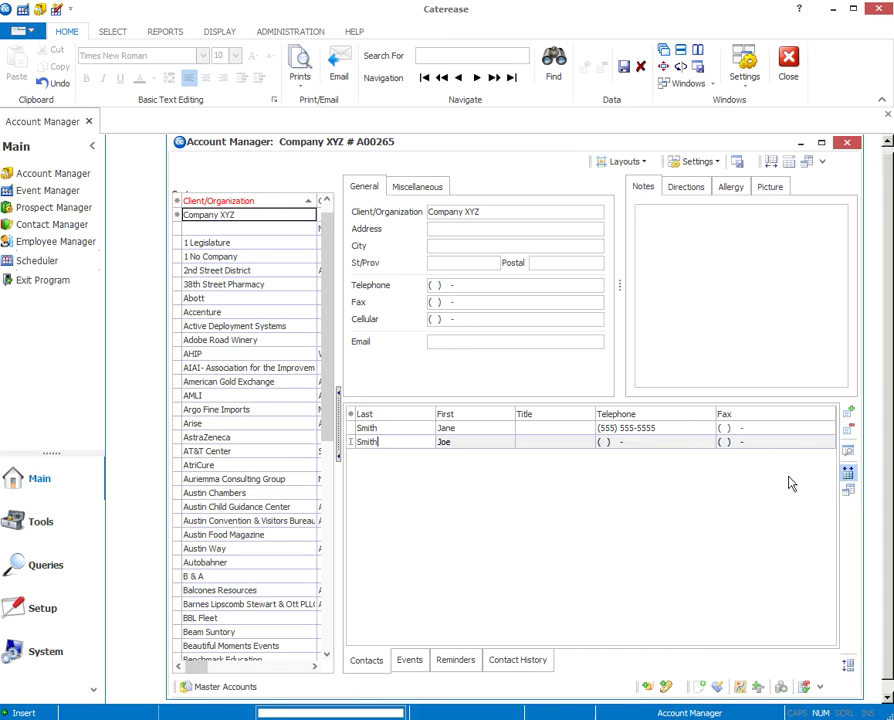
click(757, 430)
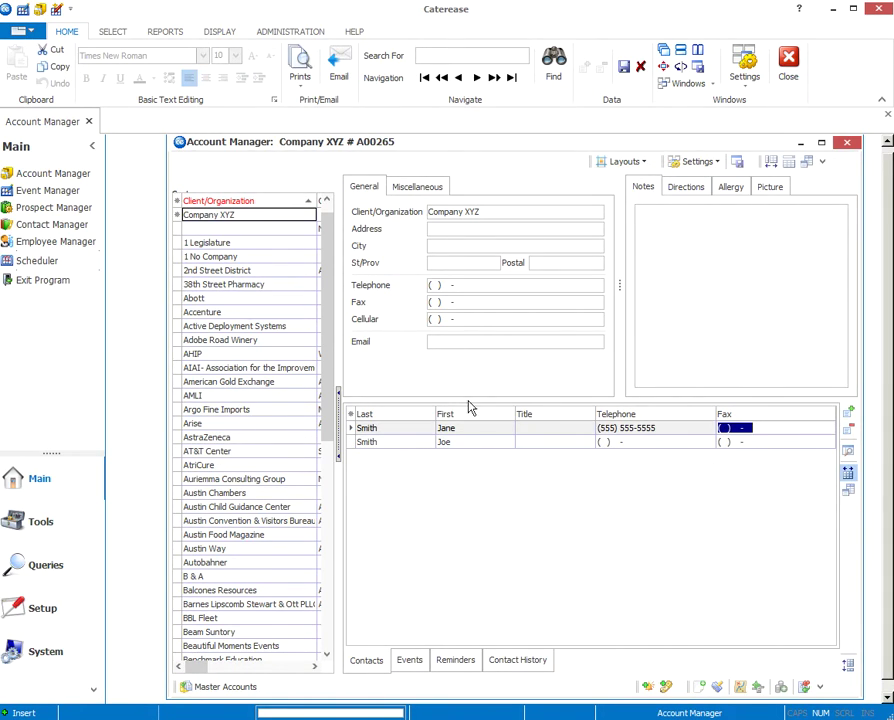
click(626, 68)
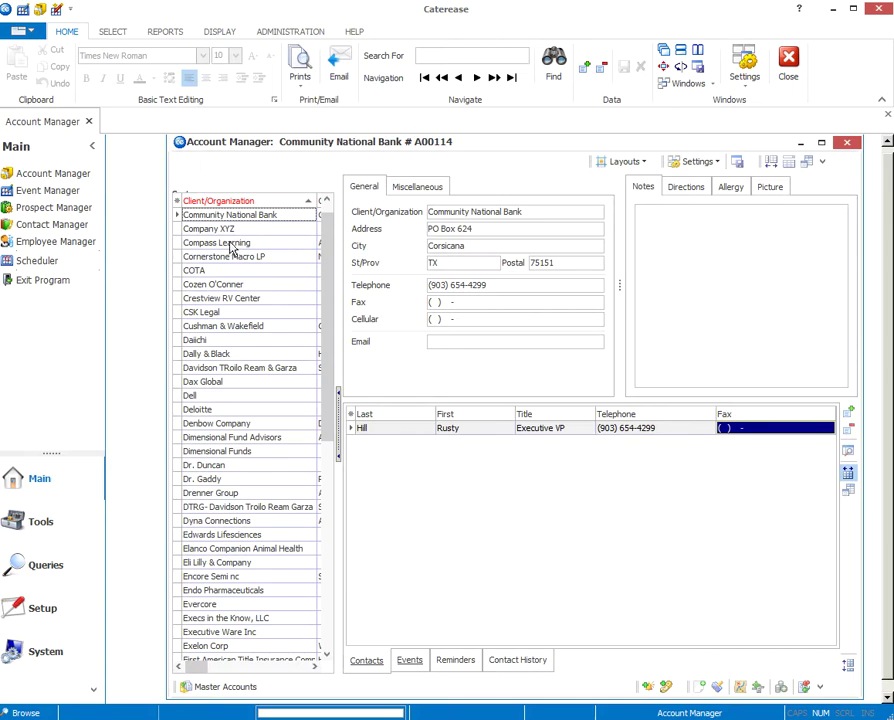
Step: Browse the Eli Lilly and Dimensional Fund Advisors accounts, then scroll the client list to the top
click(196, 230)
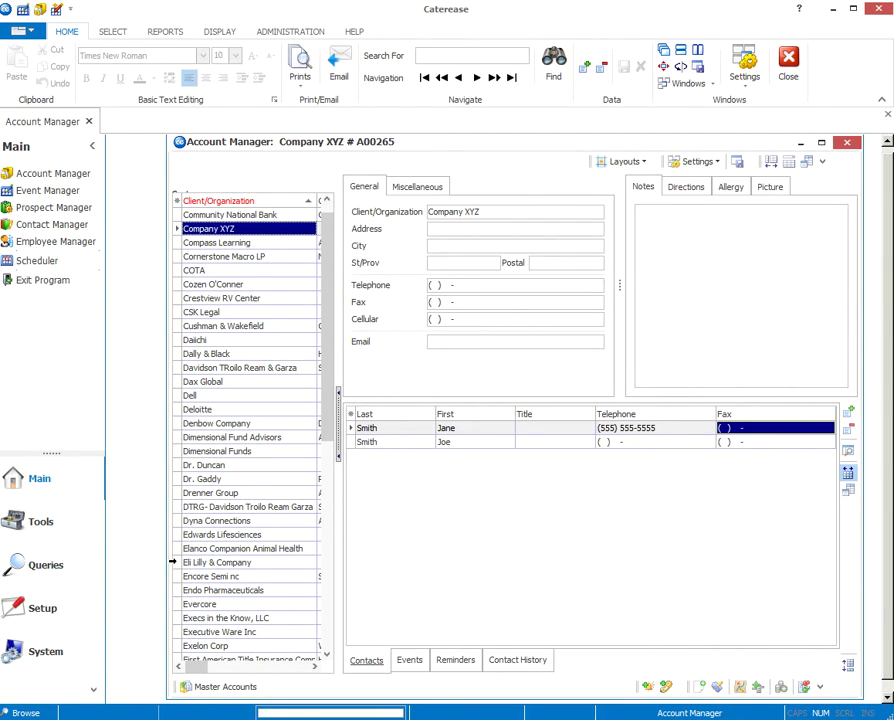
click(215, 562)
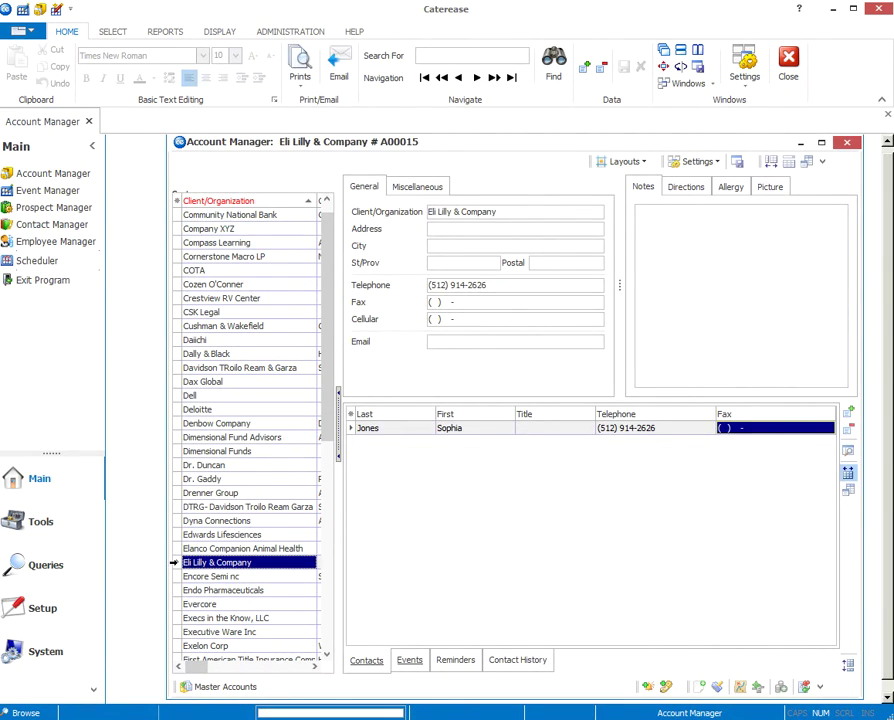
click(175, 437)
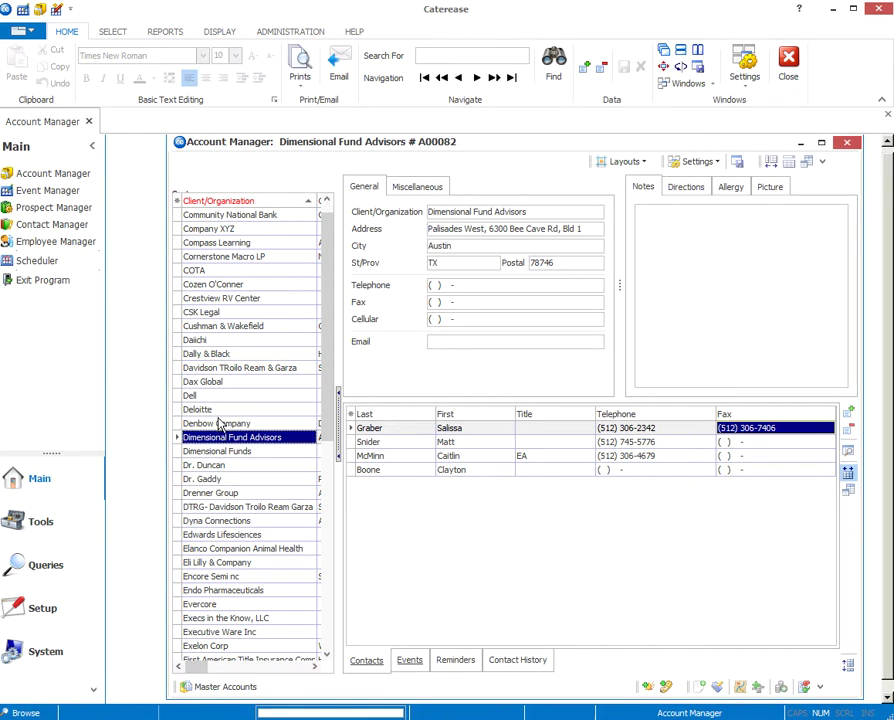
scroll(220, 423, down, 8)
scroll(220, 423, up, 13)
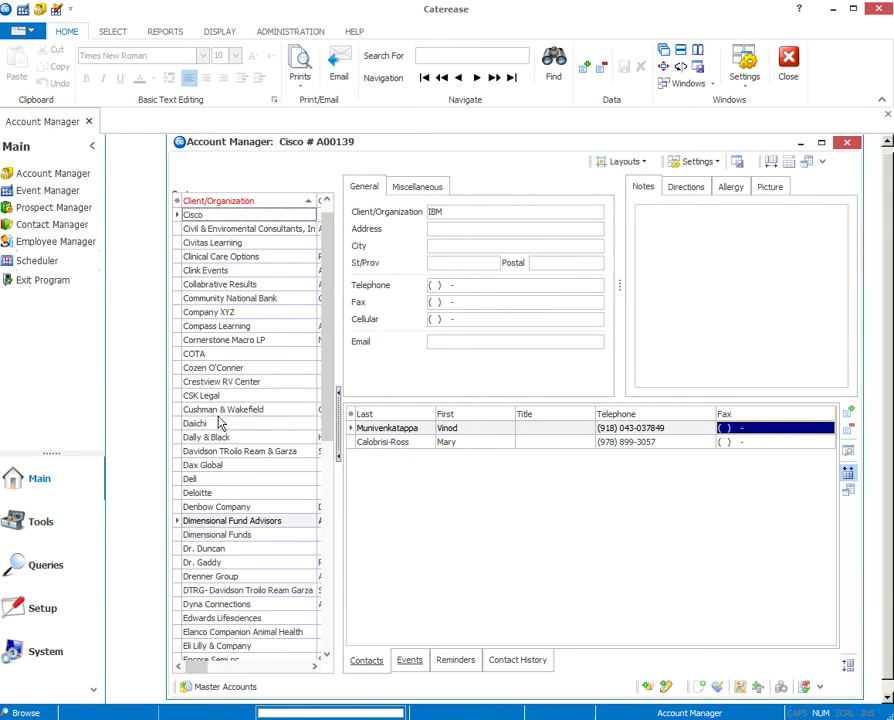
scroll(220, 424, up, 9)
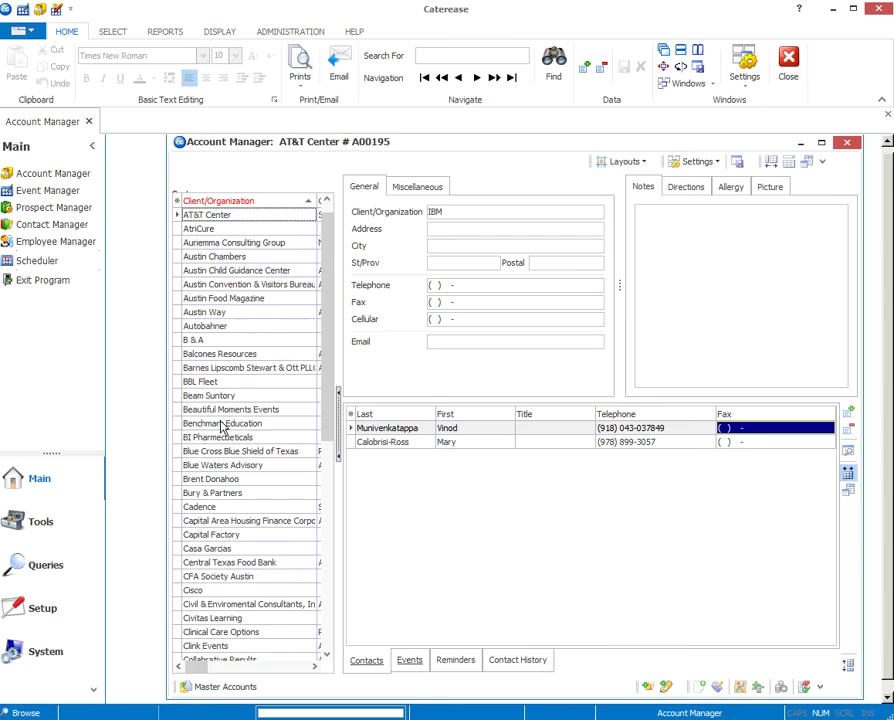
scroll(326, 236, up, 3)
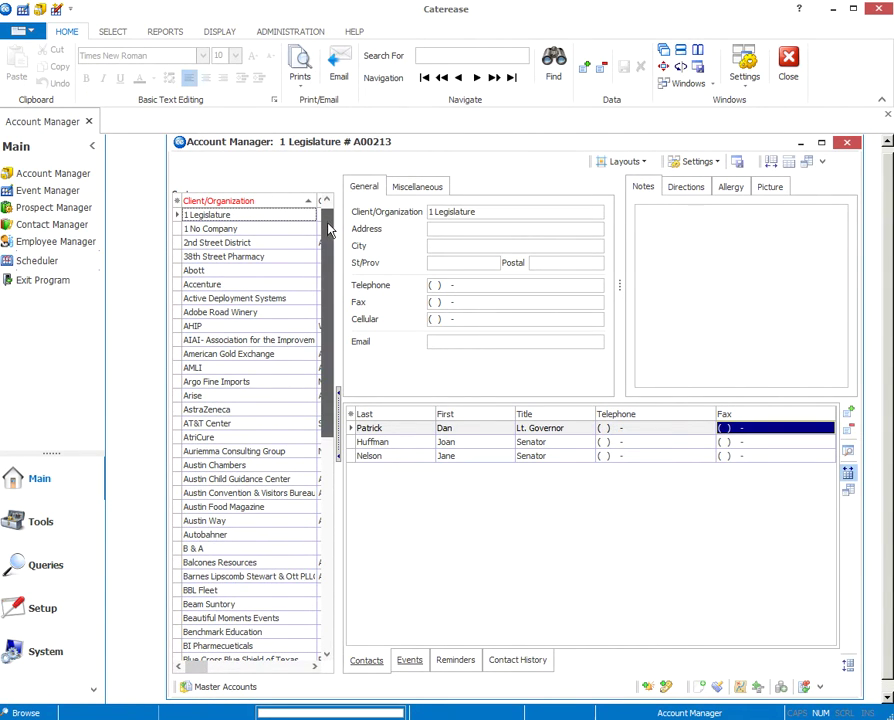
scroll(327, 240, up, 1)
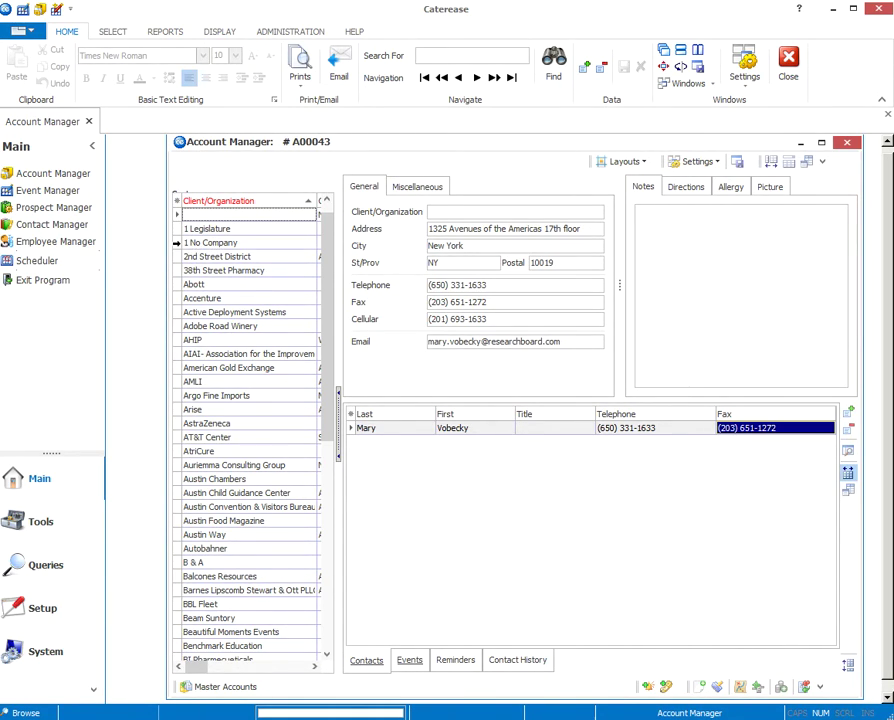
Step: Open the 1 No Company account and look through its contacts list
click(180, 243)
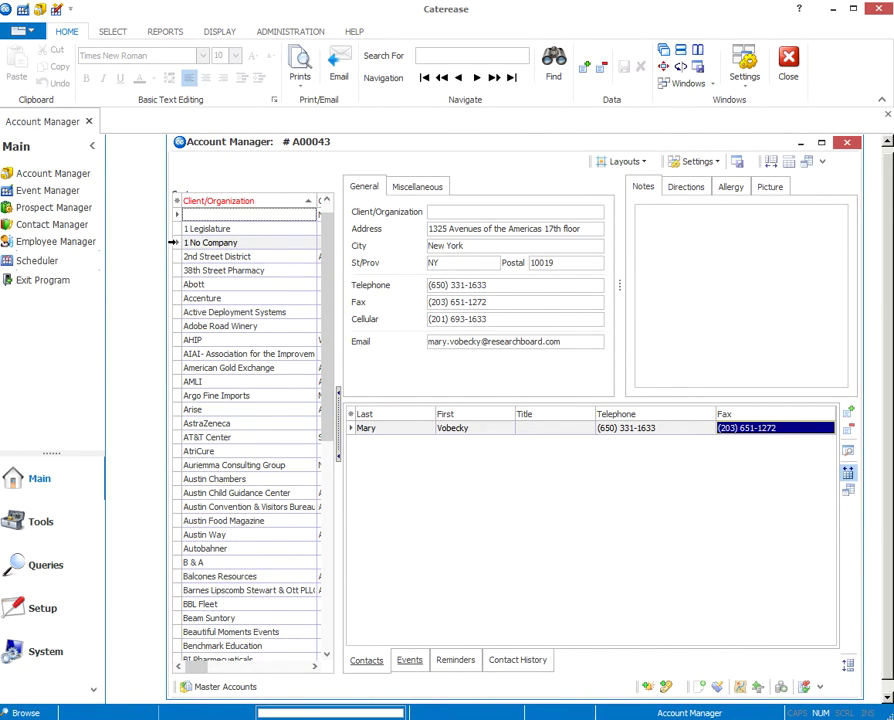
click(210, 242)
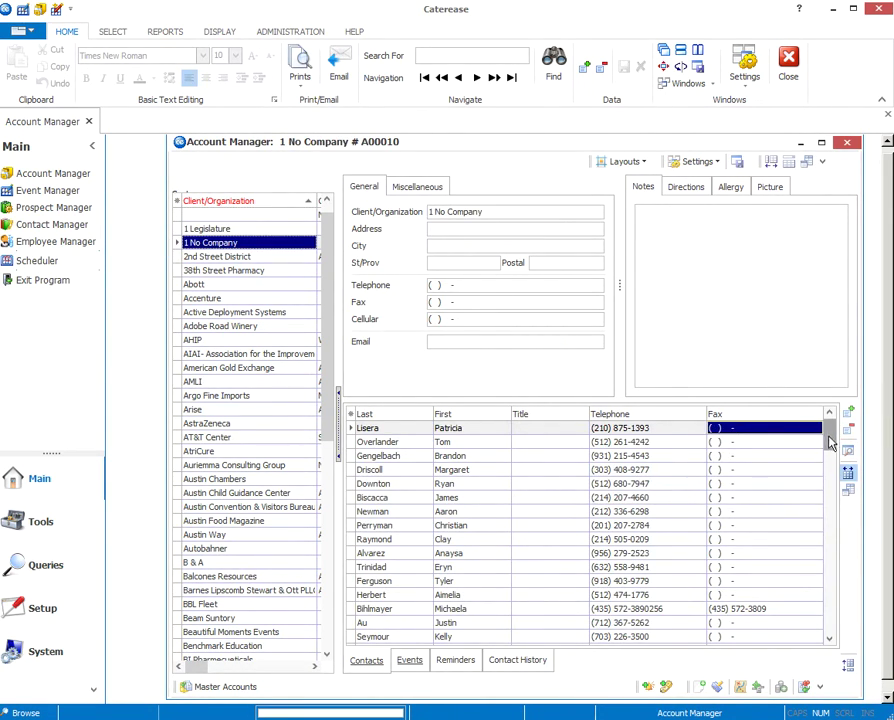
drag(831, 434, 827, 432)
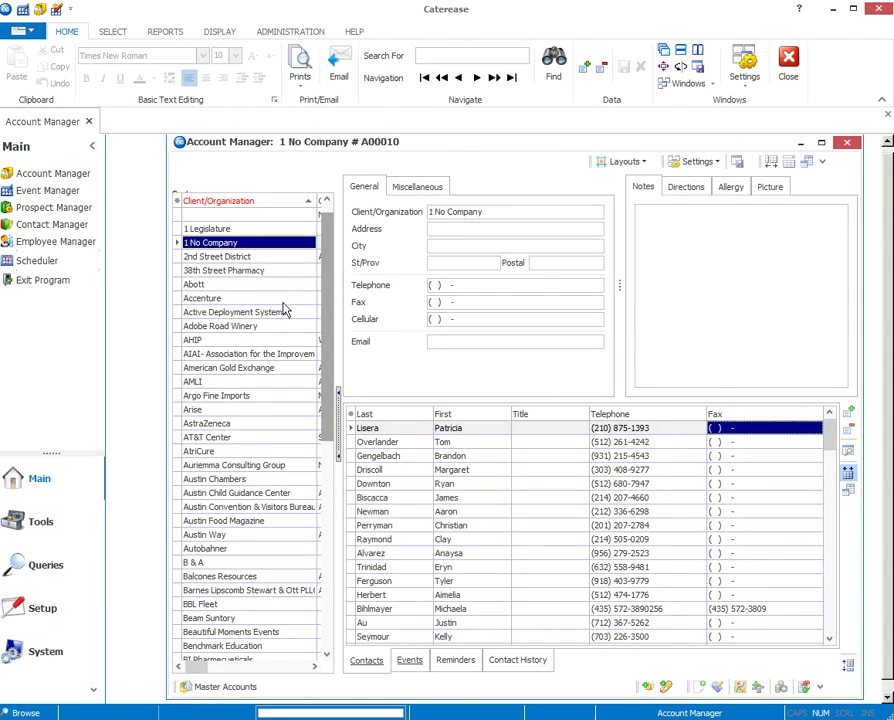
drag(328, 282, 321, 513)
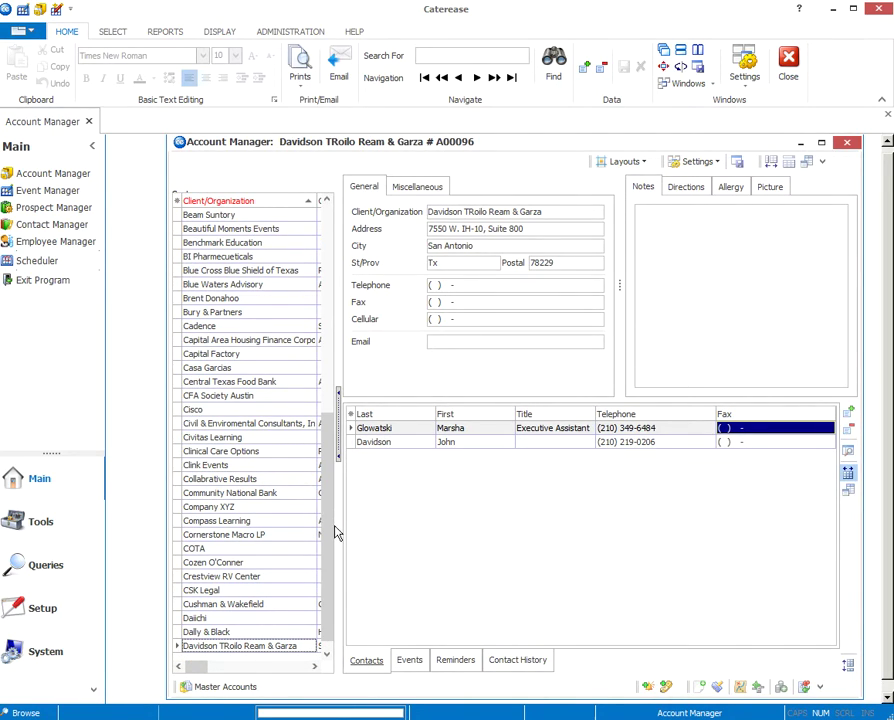
Step: Select the AT&T Center account and cancel the accidental edit to its name
drag(336, 482, 330, 313)
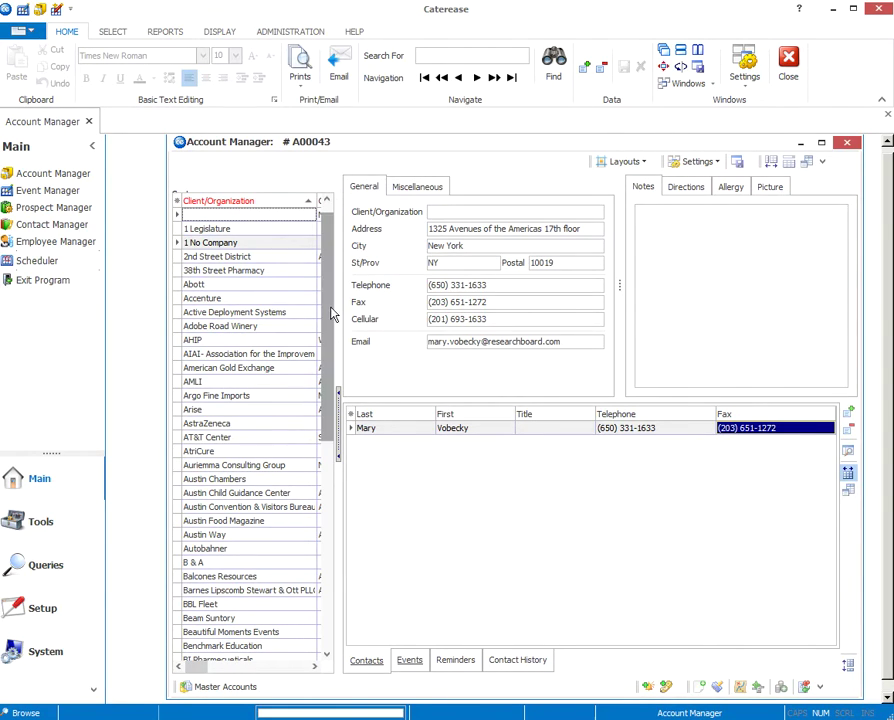
scroll(334, 397, down, 4)
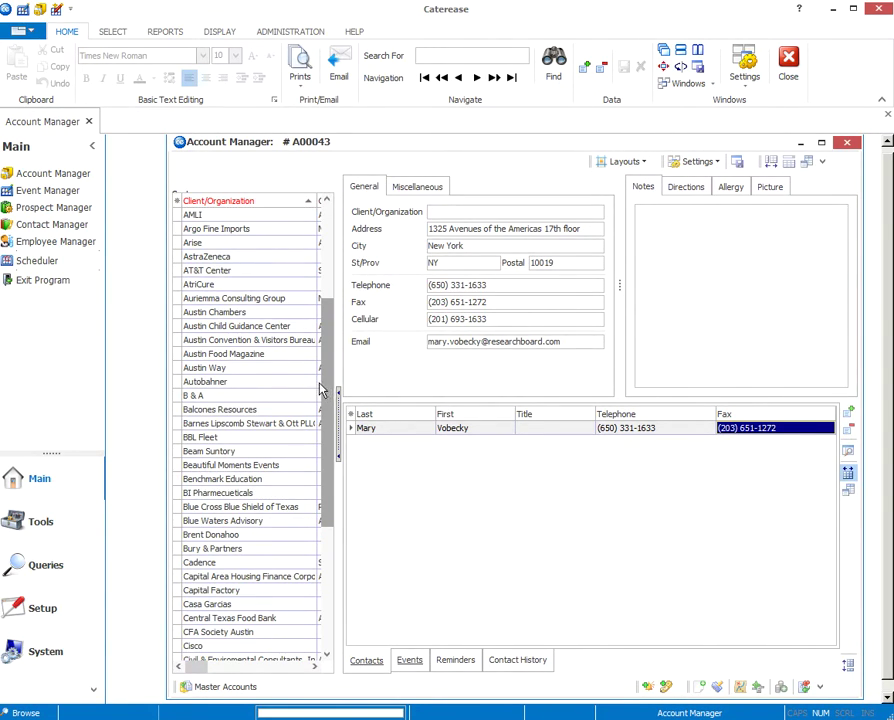
click(208, 271)
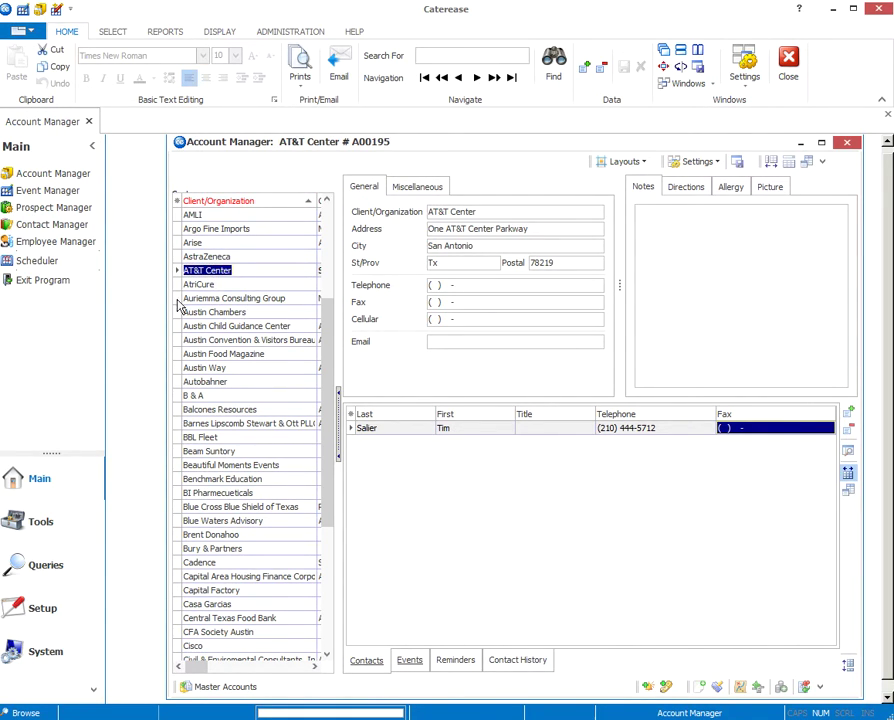
click(238, 269)
text(c)
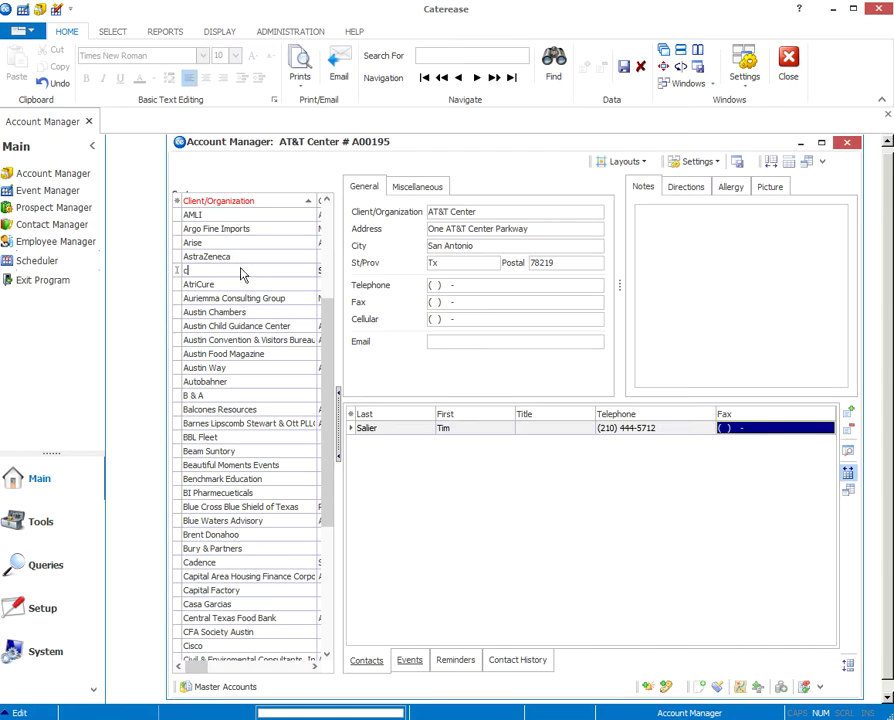
key(Escape)
Step: Discard the account changes and go back to the Company XYZ account
drag(328, 336, 326, 413)
click(266, 628)
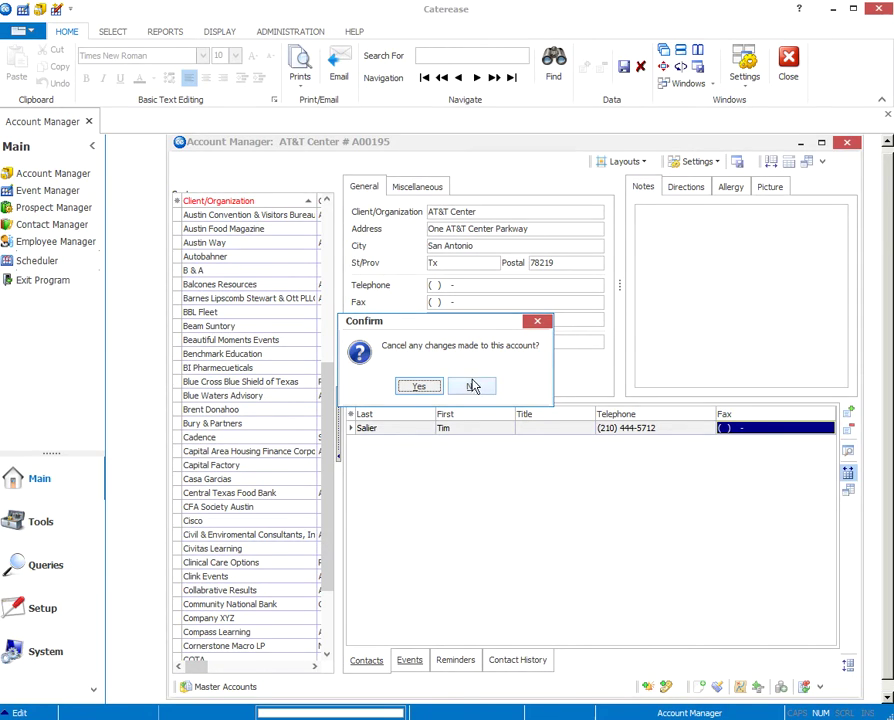
click(418, 387)
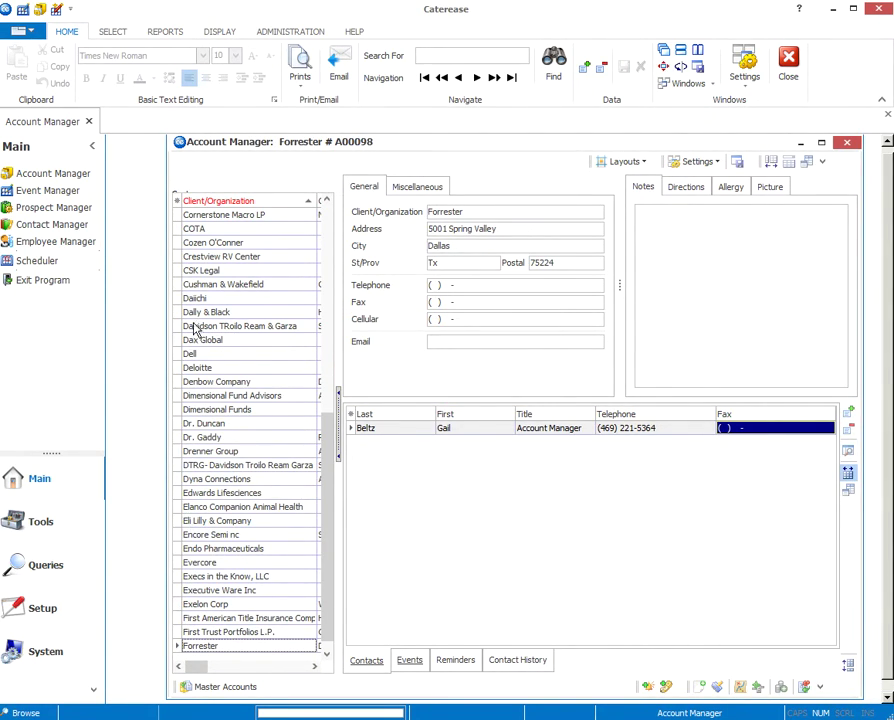
click(327, 228)
click(176, 618)
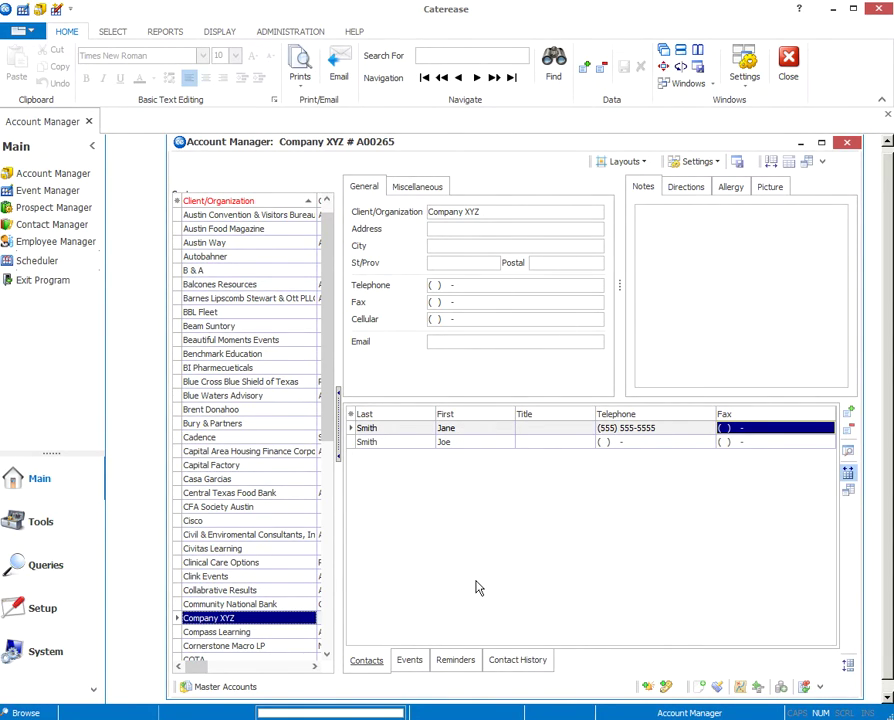
Step: Close the Account Manager and open the Scheduler
click(849, 146)
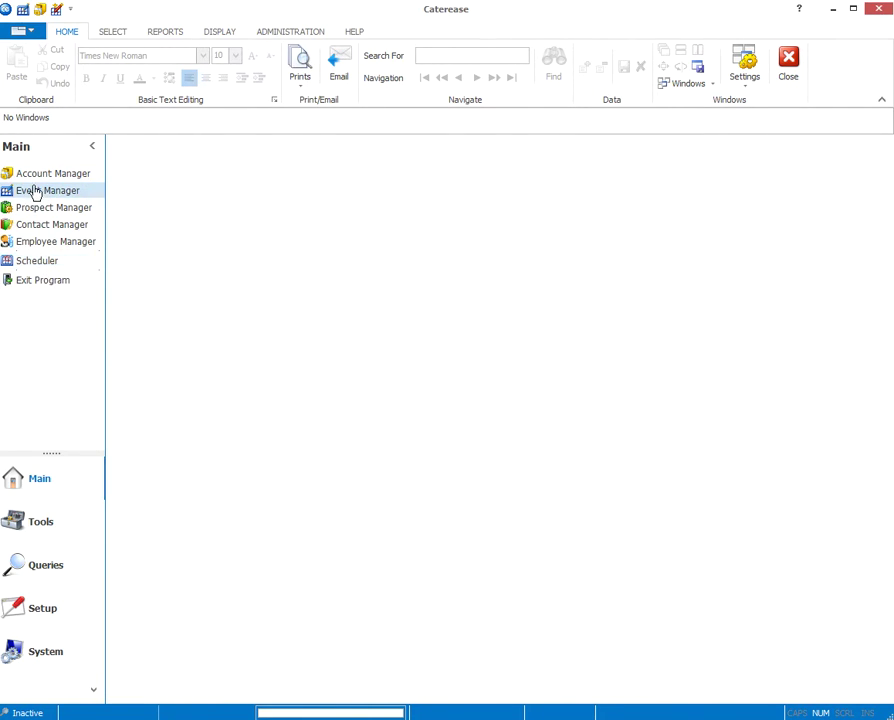
click(34, 261)
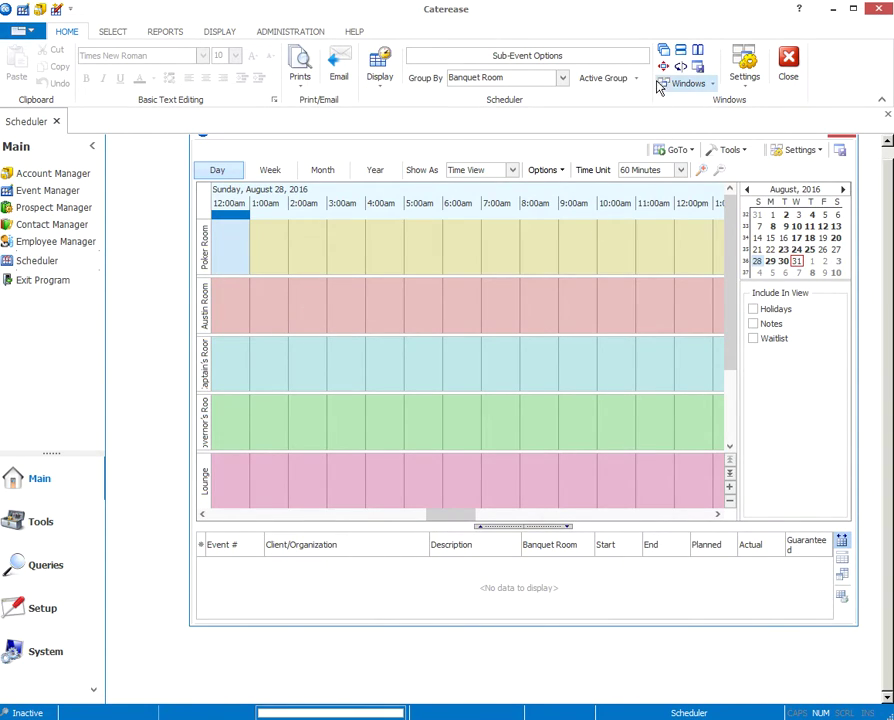
Step: Compact the room rows and move the Scheduler to Monday, August 29, 2016
click(784, 261)
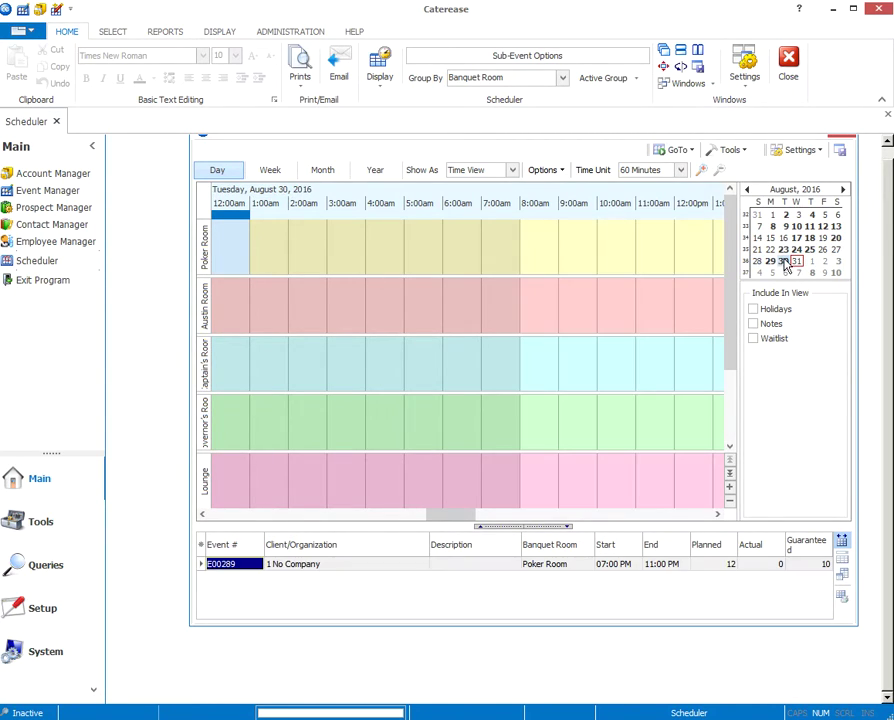
click(730, 503)
click(730, 502)
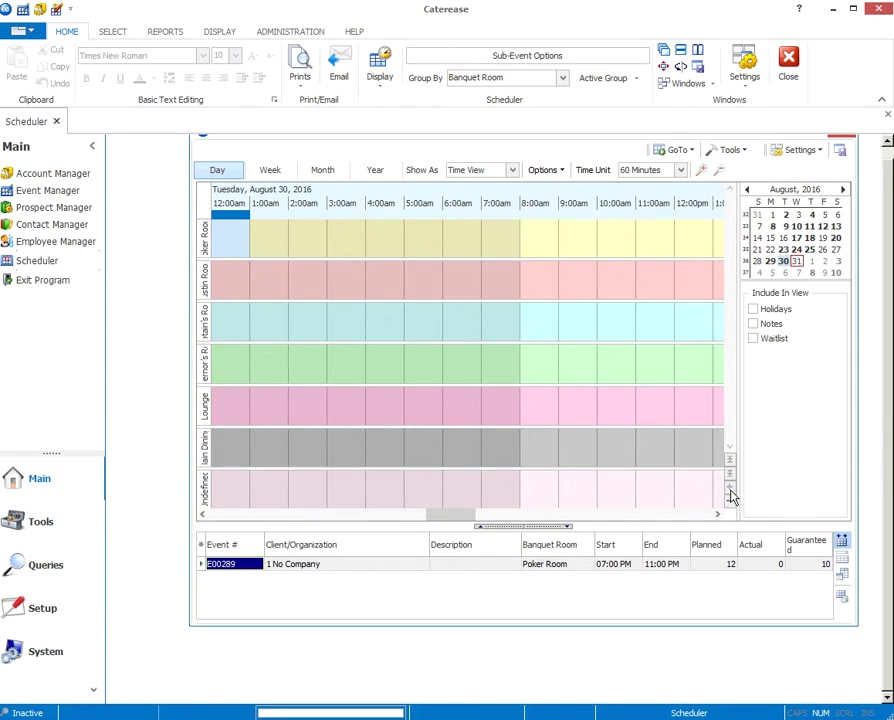
click(676, 513)
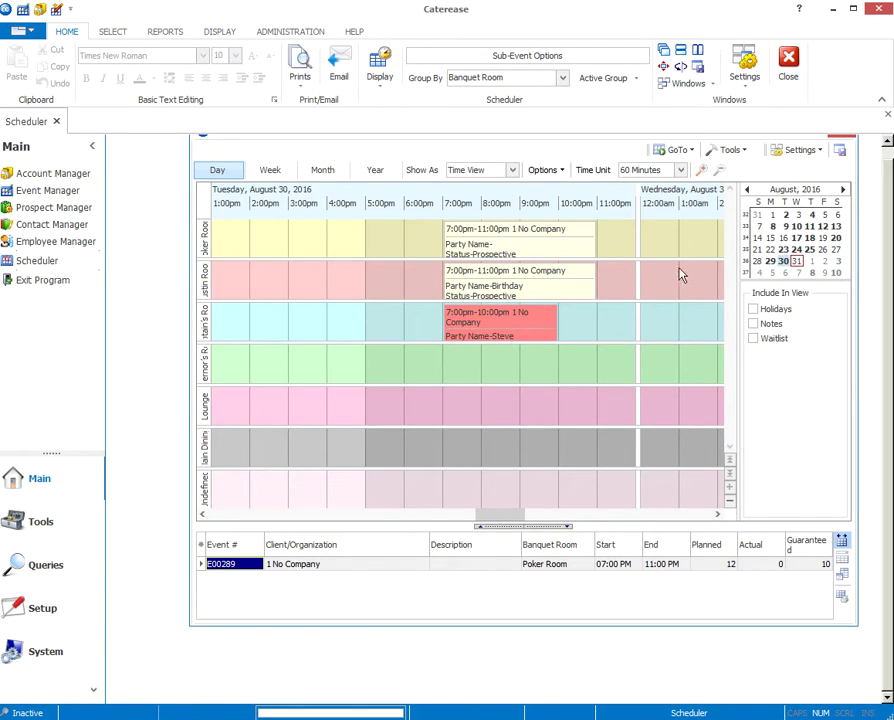
click(784, 261)
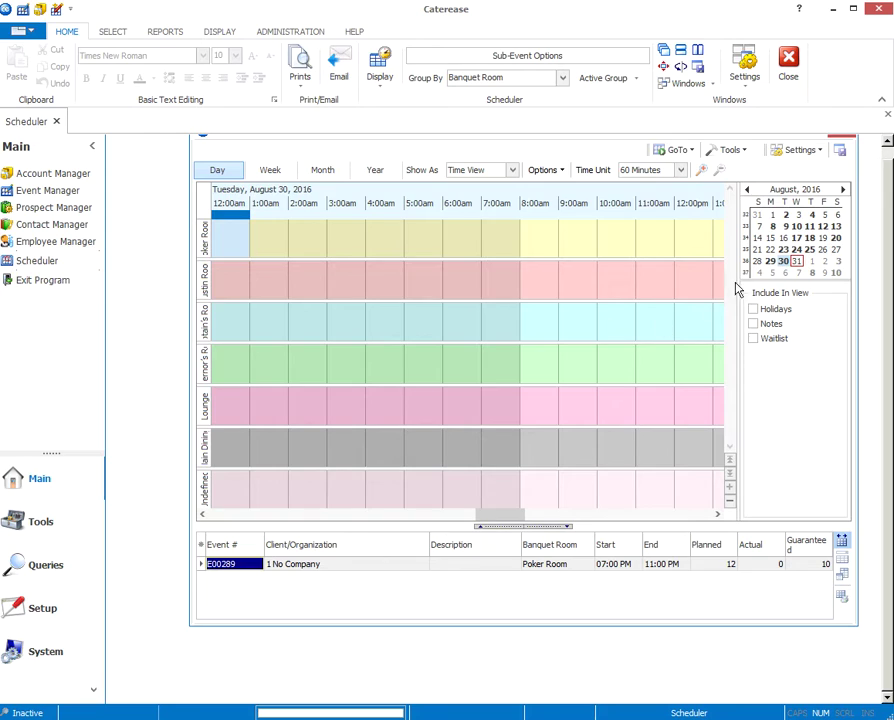
click(432, 515)
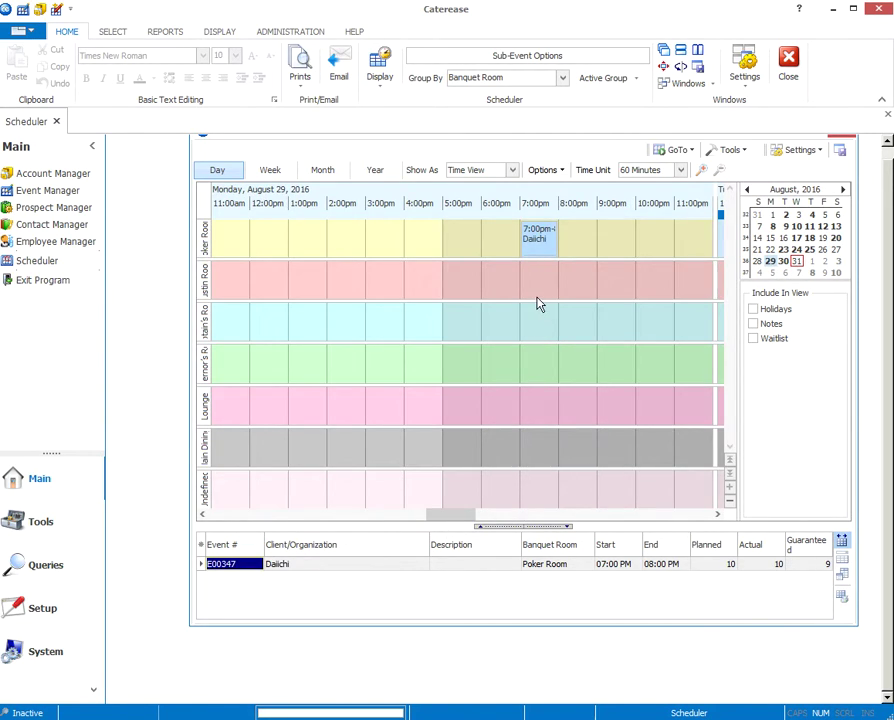
Step: Select the 7:00pm Captain's Room slot and choose New Event from Tools
click(536, 250)
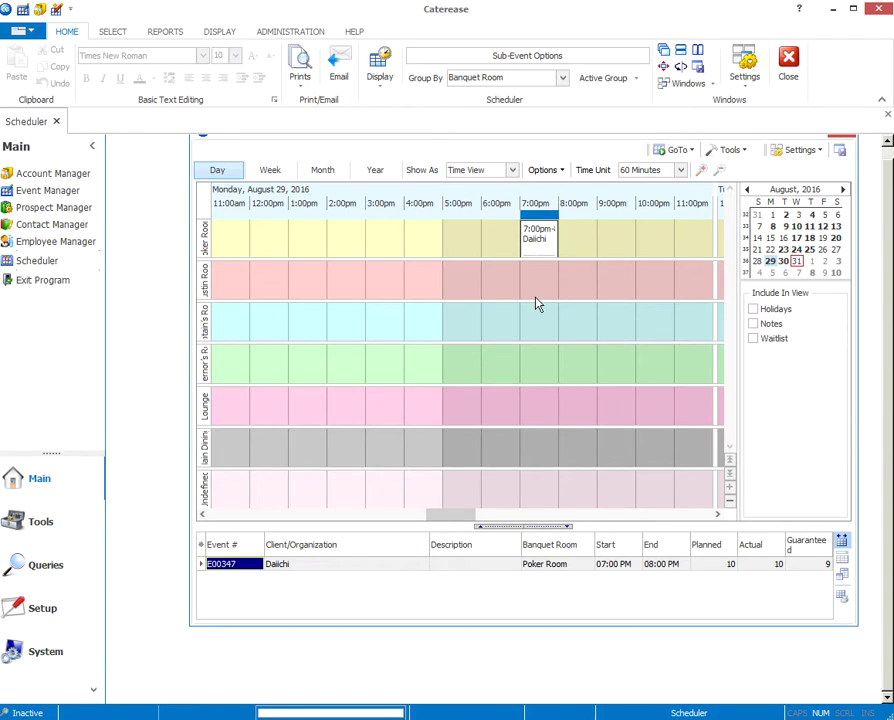
click(536, 331)
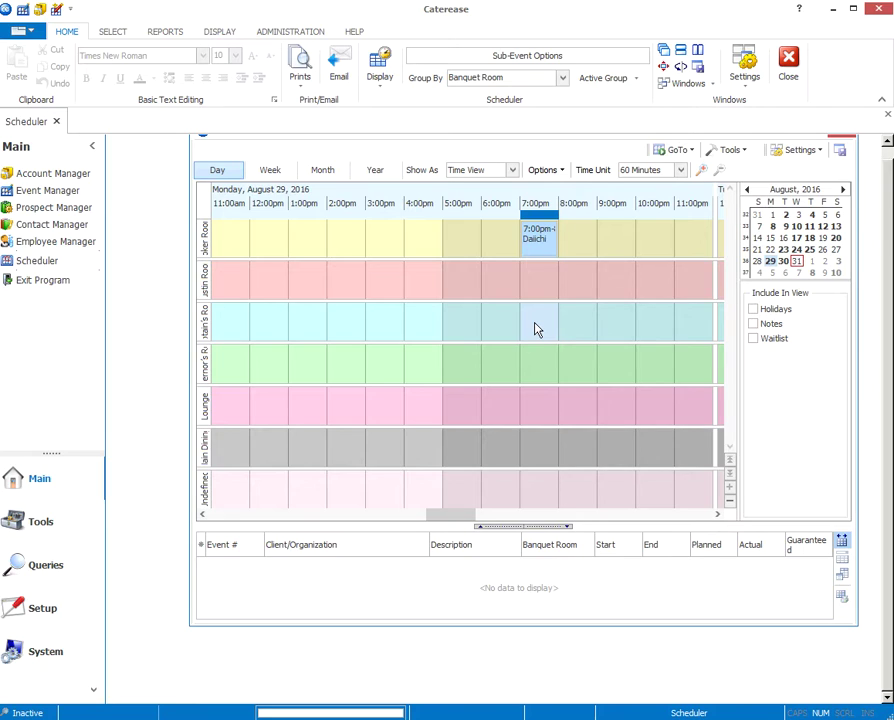
click(732, 150)
click(739, 177)
Step: Confirm the new event, search 'comp', and choose Company XYZ's second contact
click(427, 388)
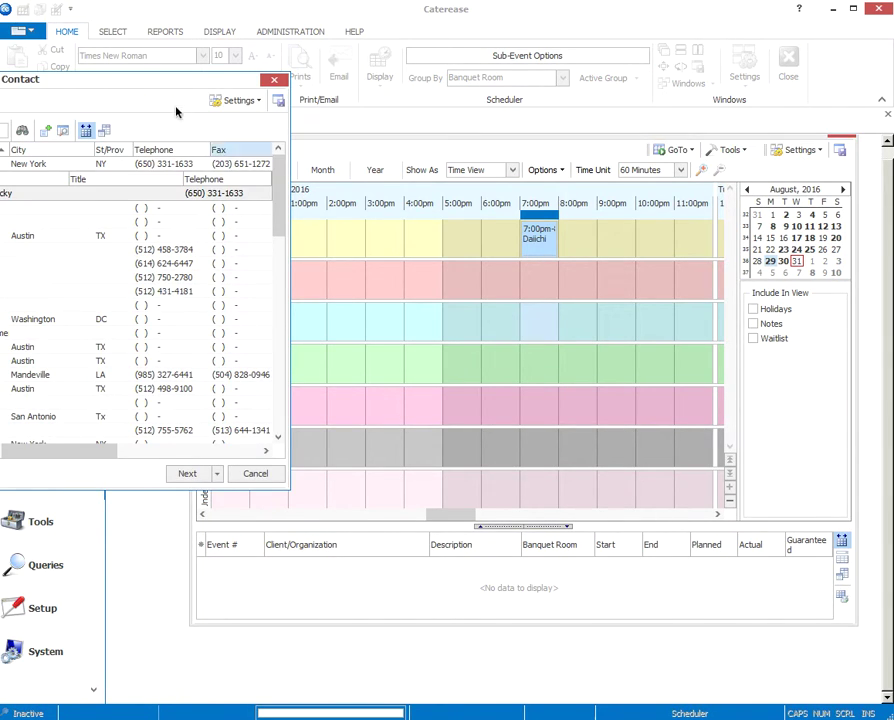
drag(175, 84, 527, 100)
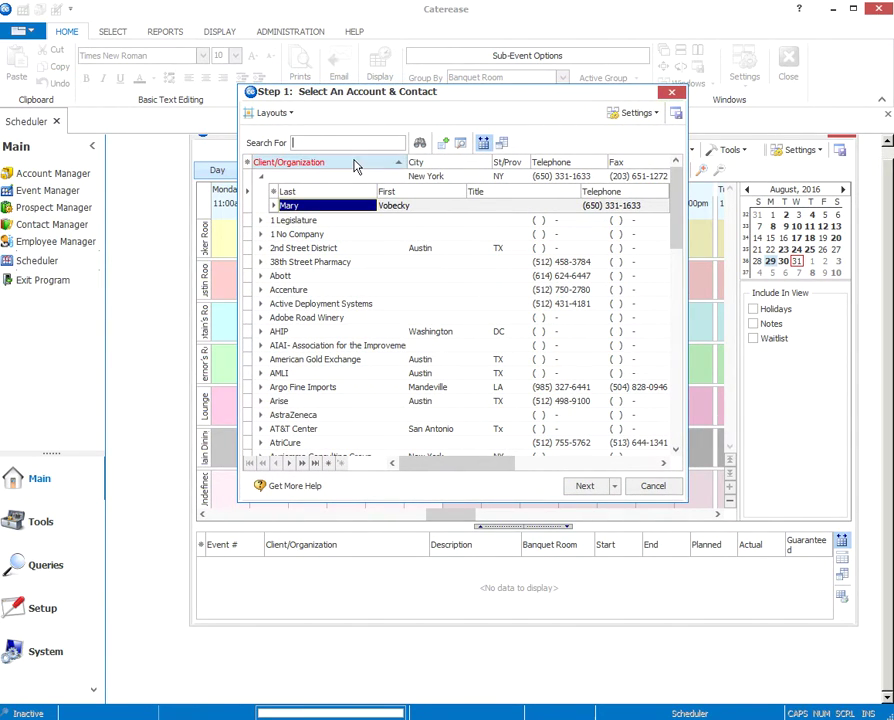
text(comp)
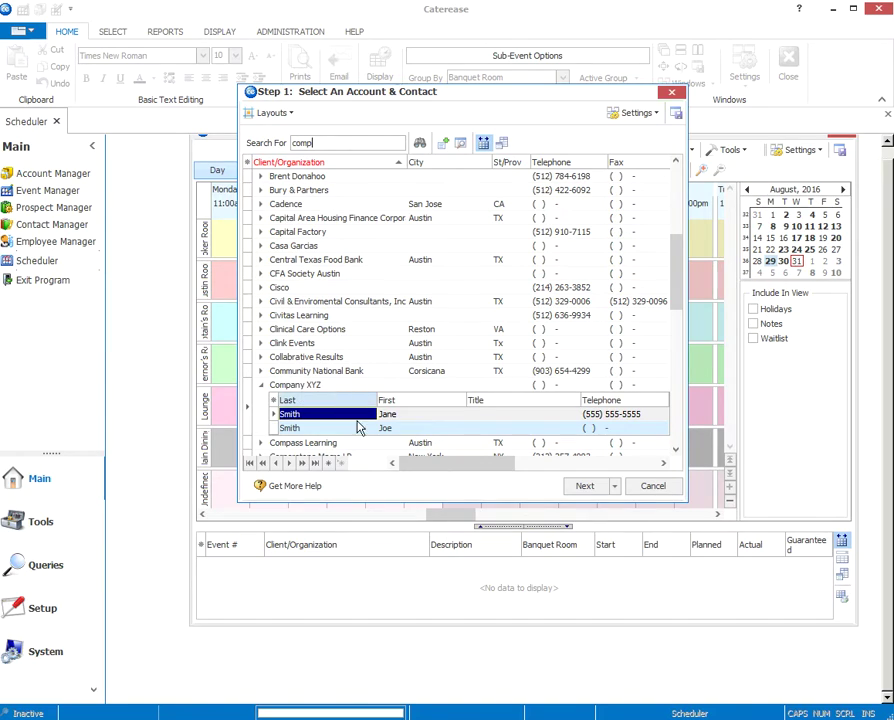
click(281, 428)
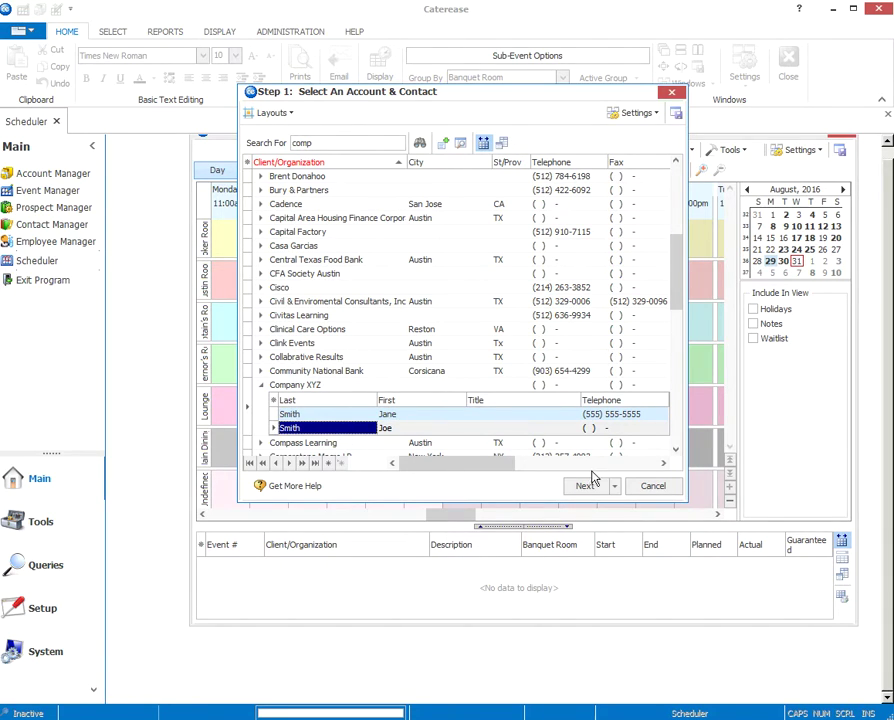
click(592, 489)
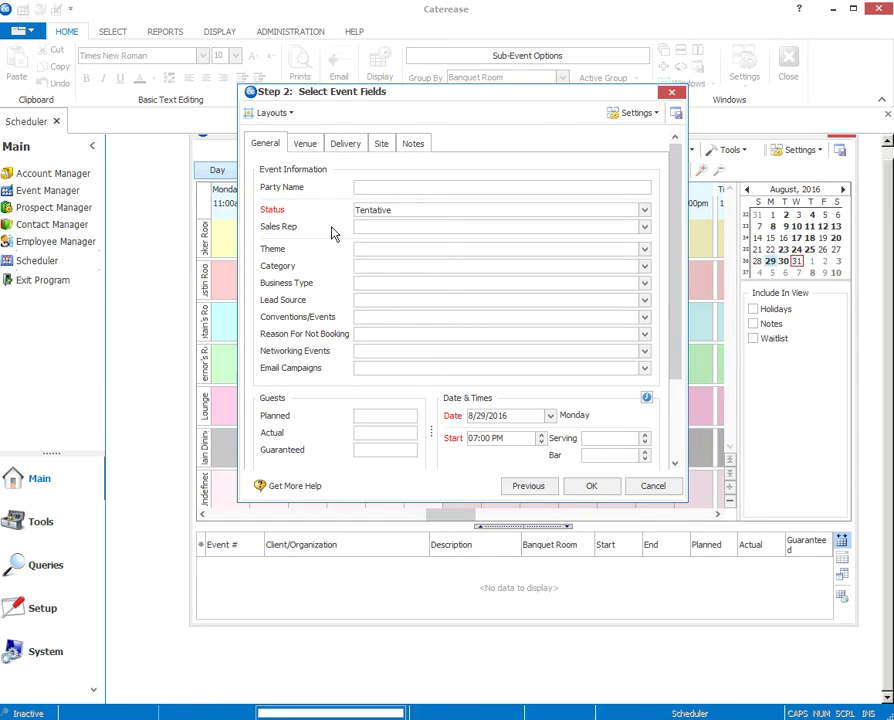
Step: Assign the only sales rep listed in the Sales Rep dropdown to the new event
click(364, 187)
click(645, 228)
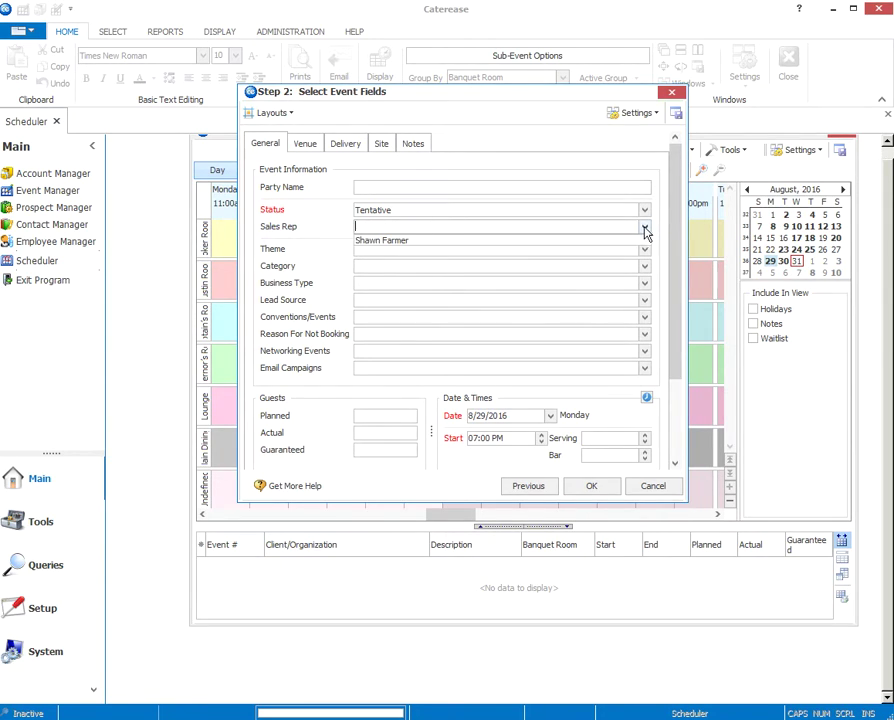
click(398, 241)
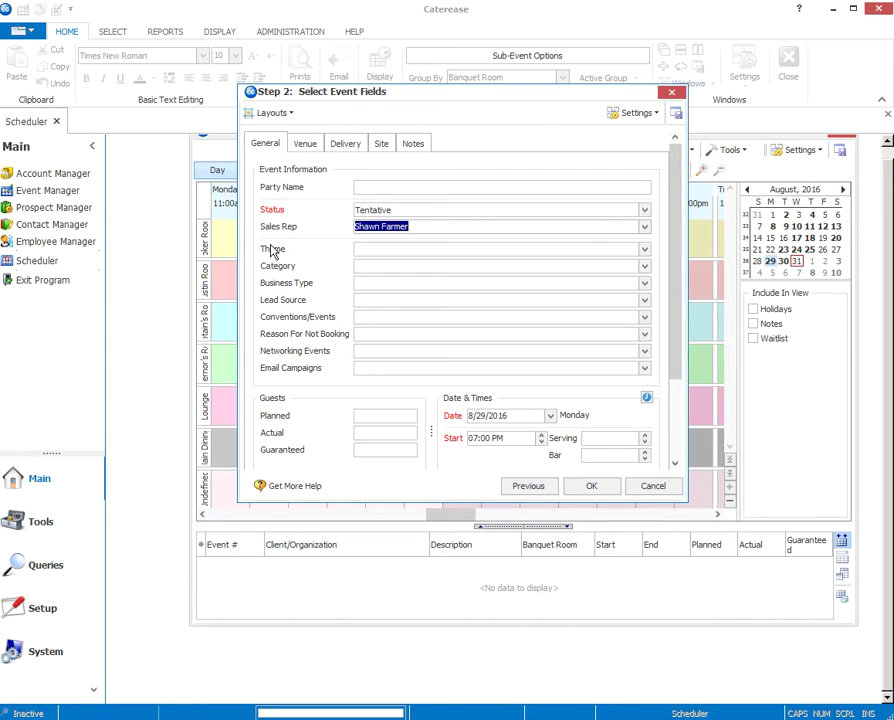
Step: Set Theme to Retirement, Category to Social, Business Type to Energy and Lead Source to Phone Inquiry
click(644, 251)
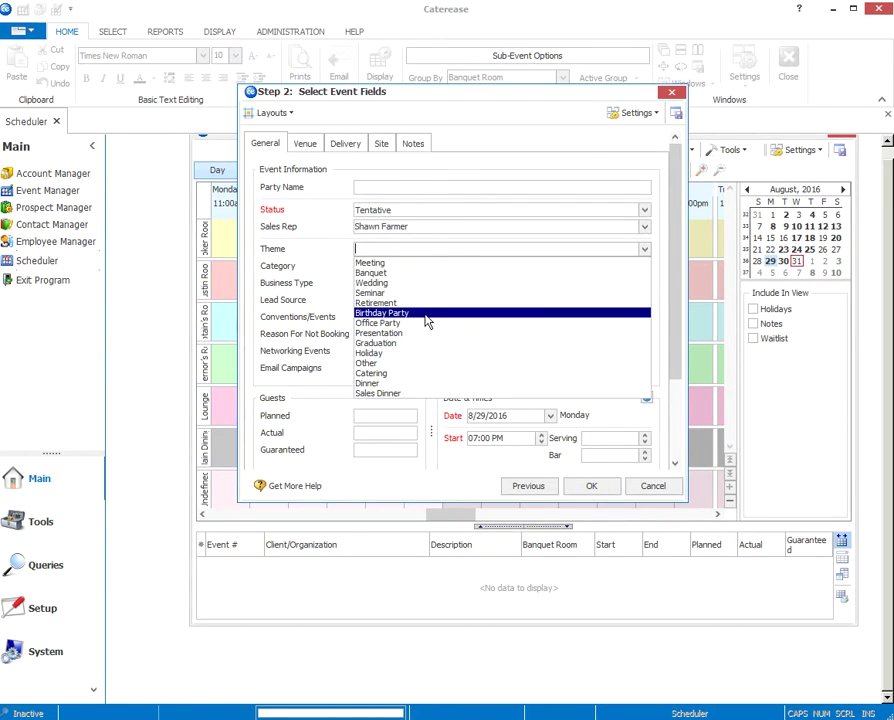
click(380, 303)
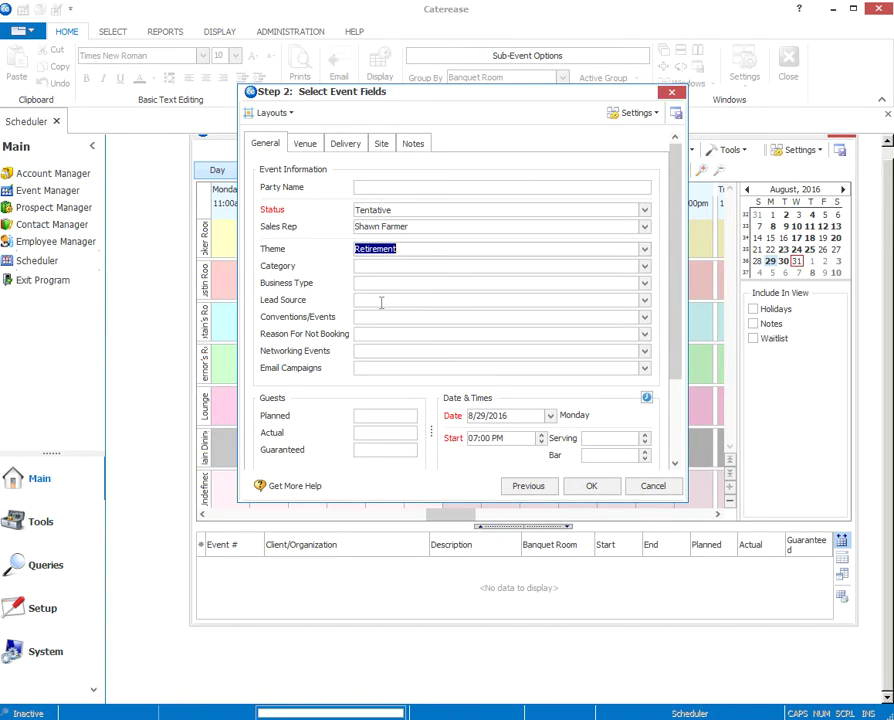
click(644, 267)
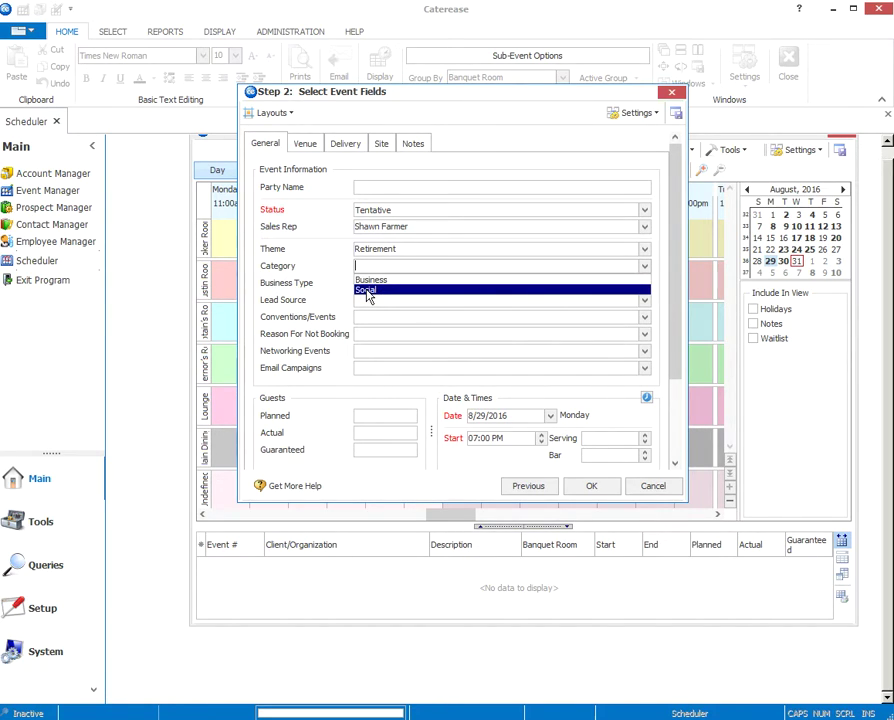
click(366, 291)
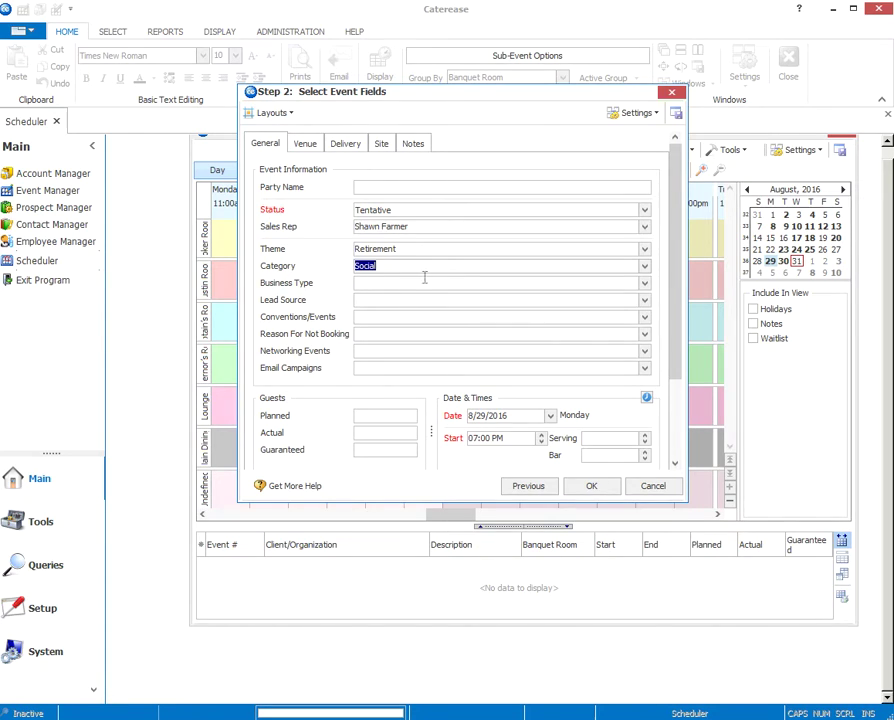
click(644, 284)
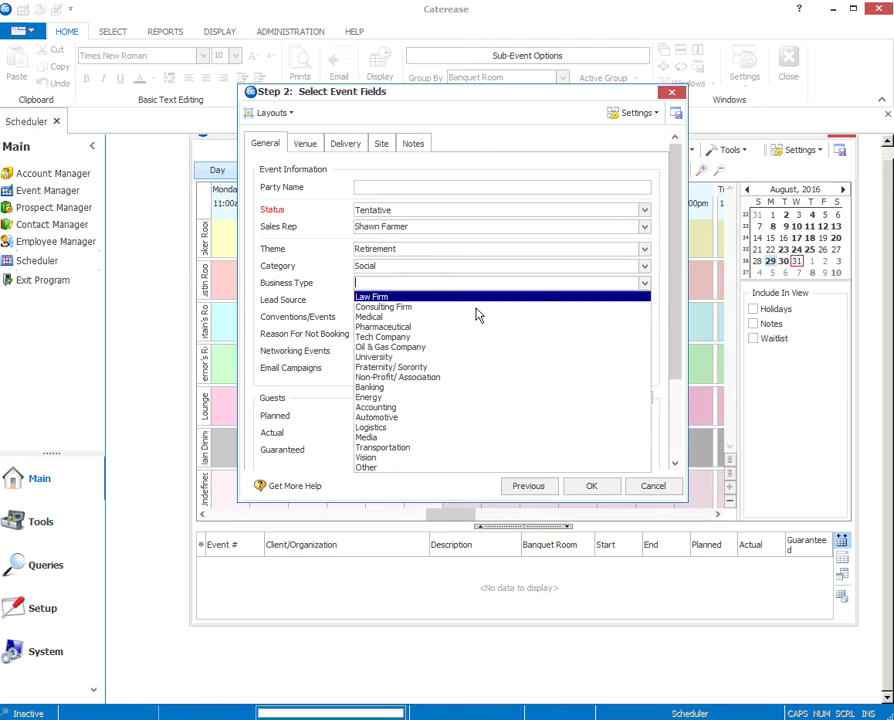
click(380, 404)
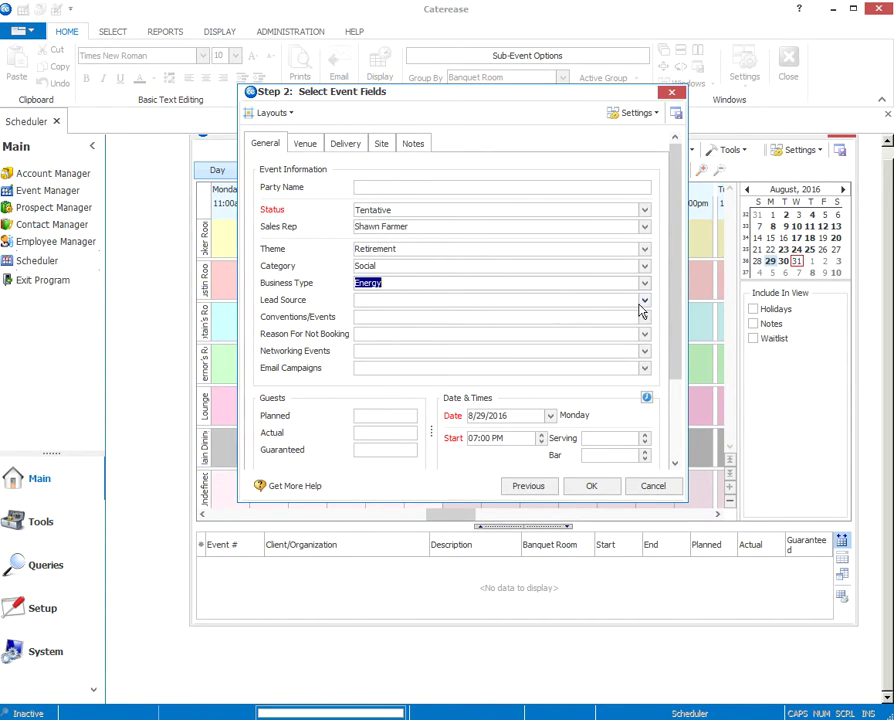
click(645, 302)
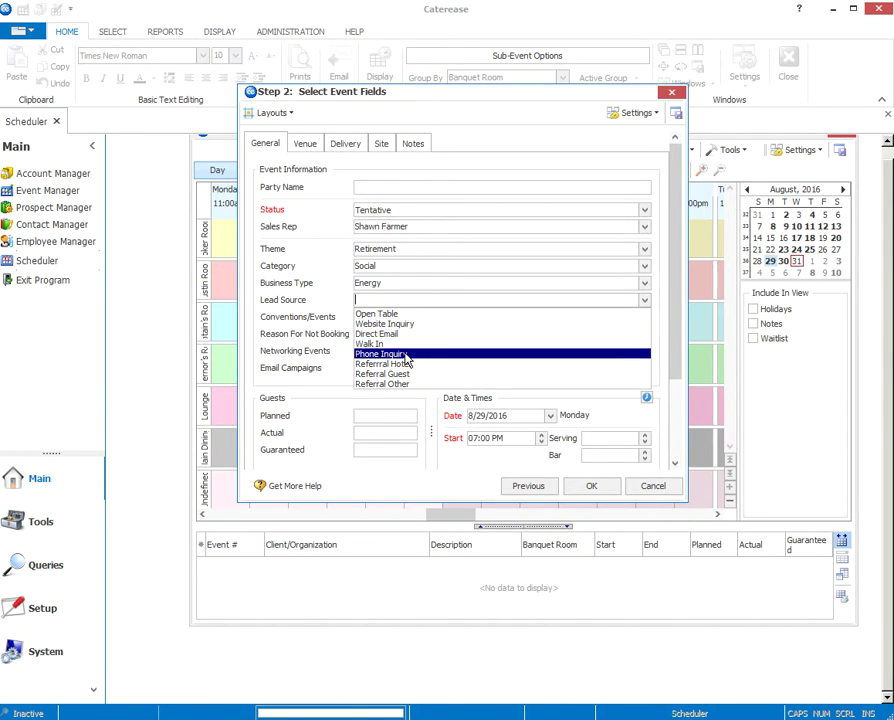
click(404, 354)
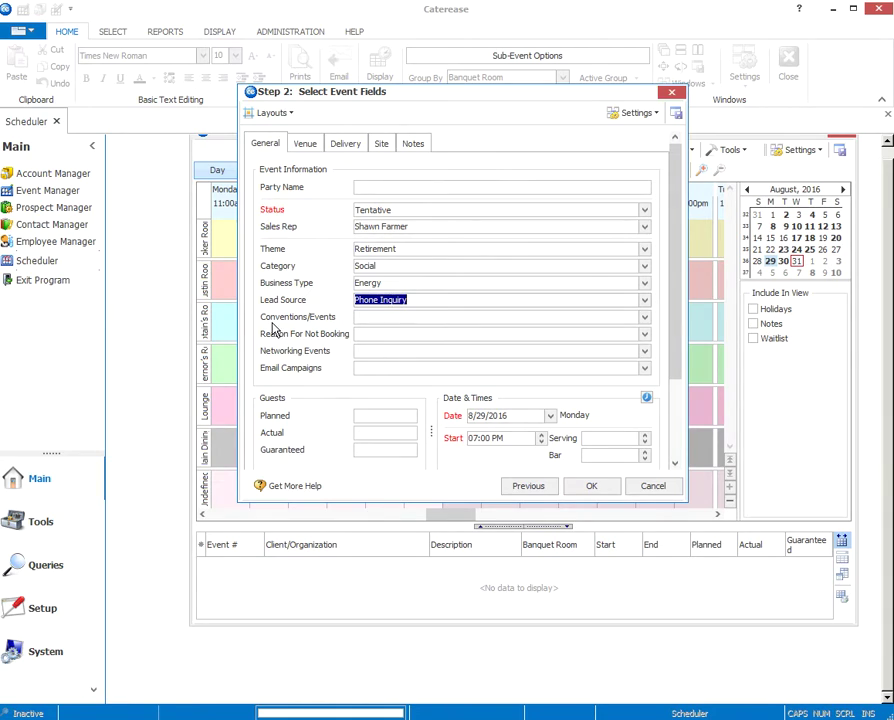
Step: Review the Conventions, Reason, Networking and Email Campaigns lists, leaving all four empty
click(645, 318)
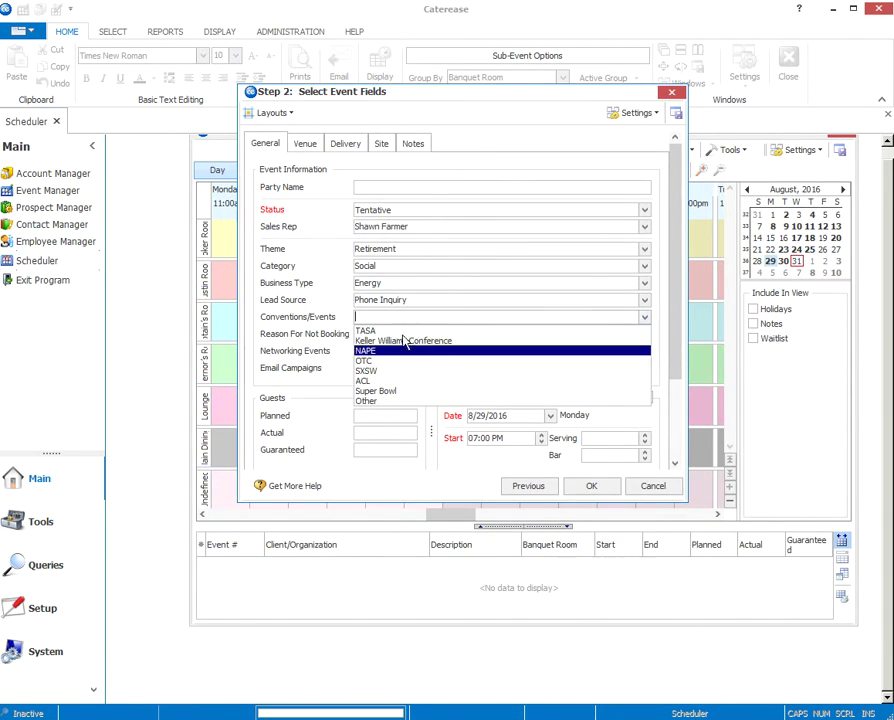
click(330, 319)
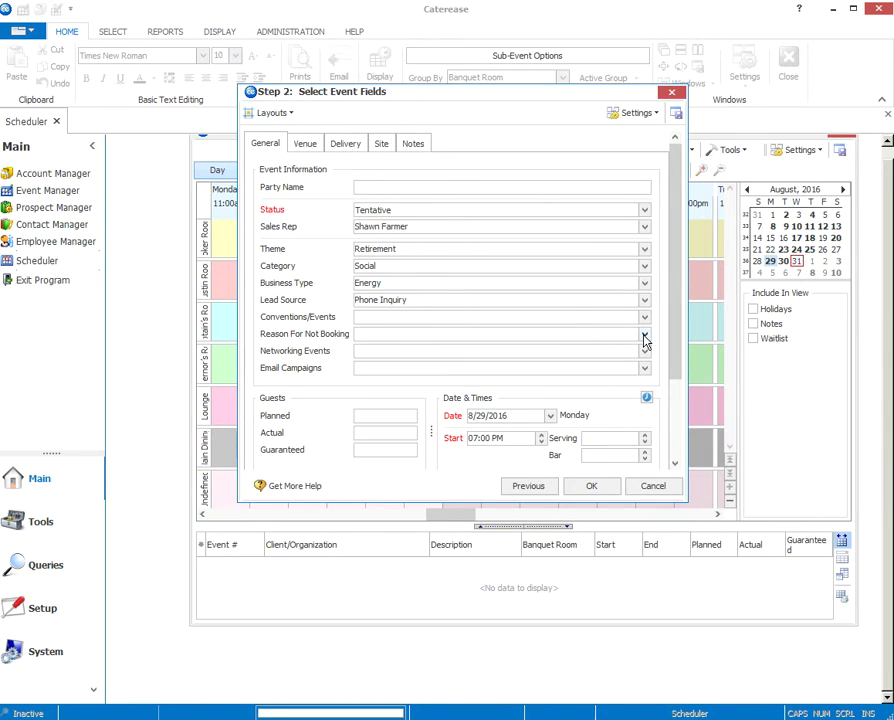
click(645, 337)
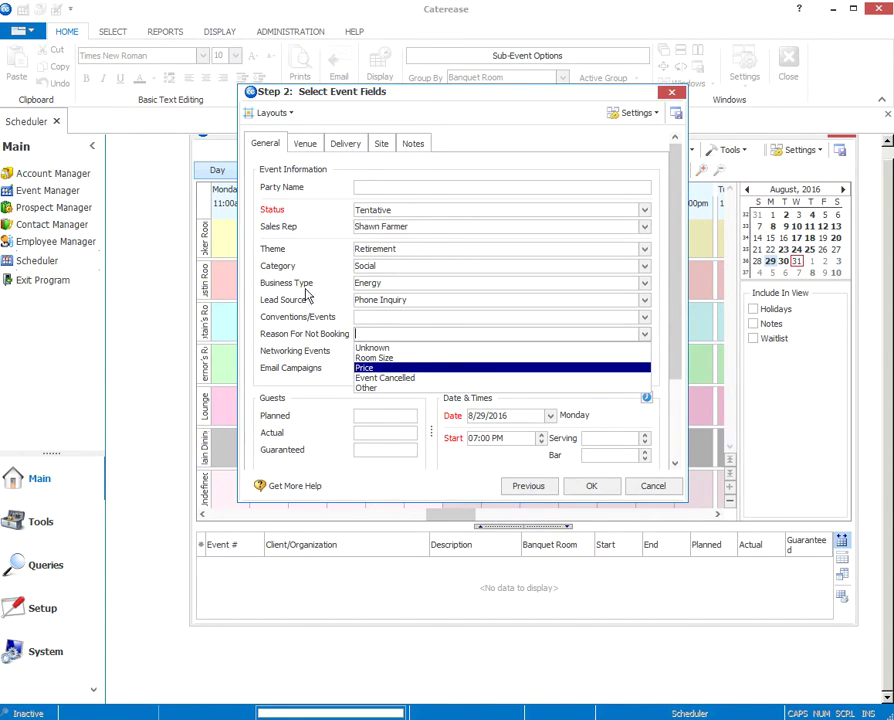
click(284, 334)
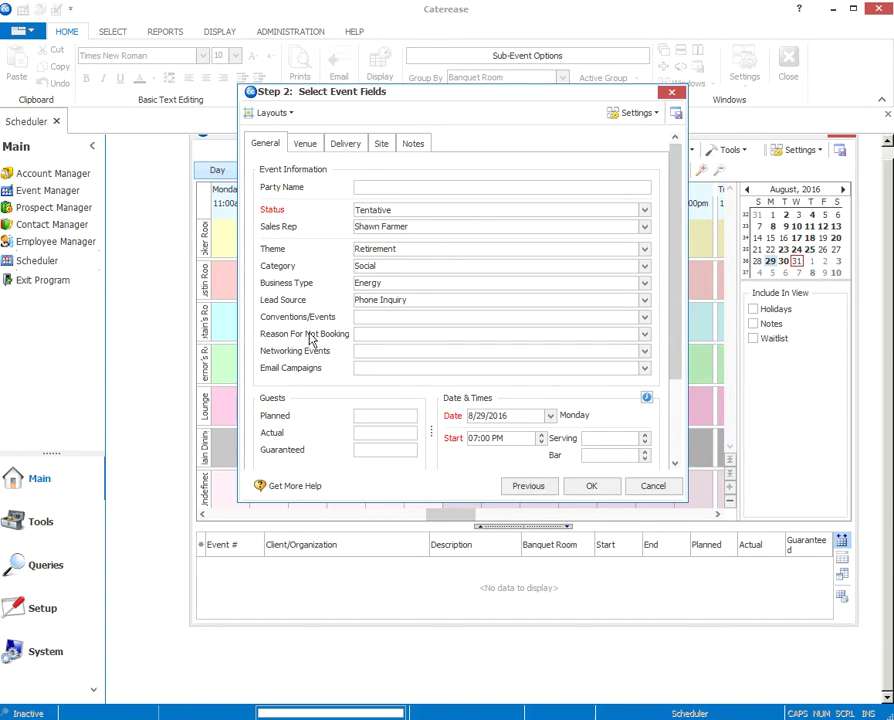
click(645, 352)
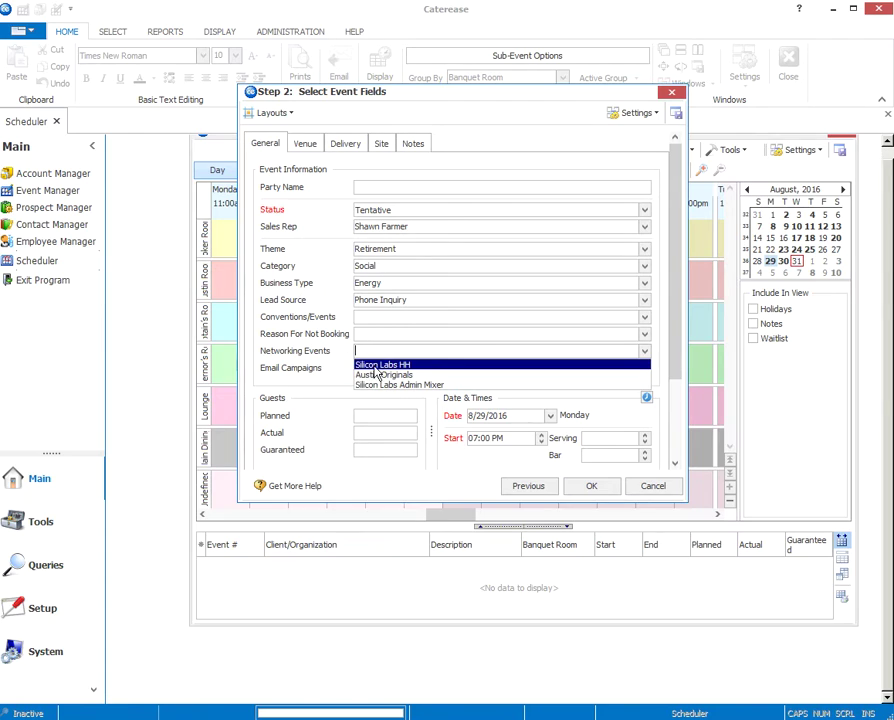
click(328, 356)
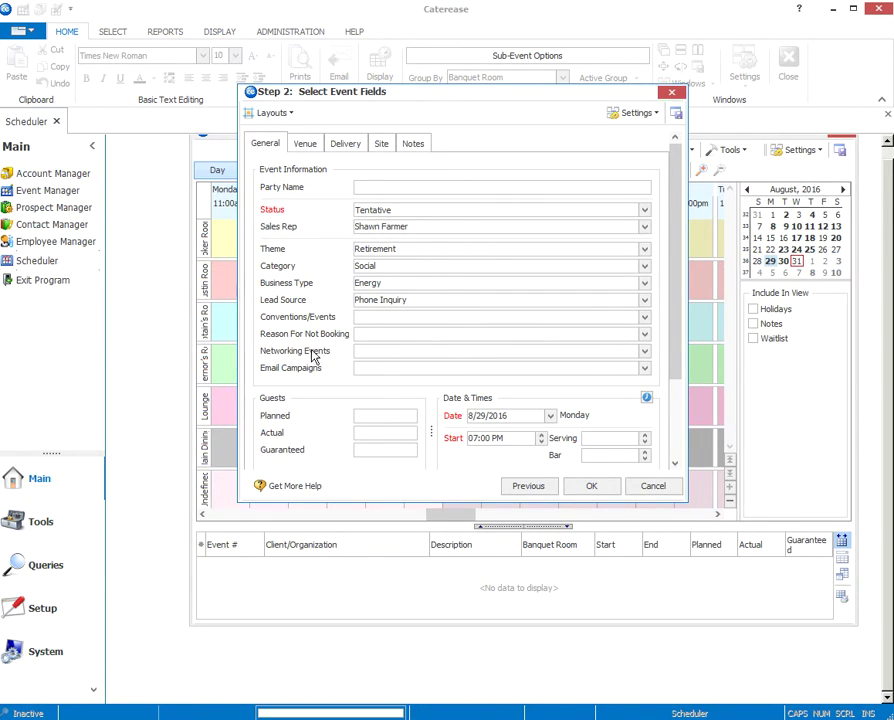
click(646, 370)
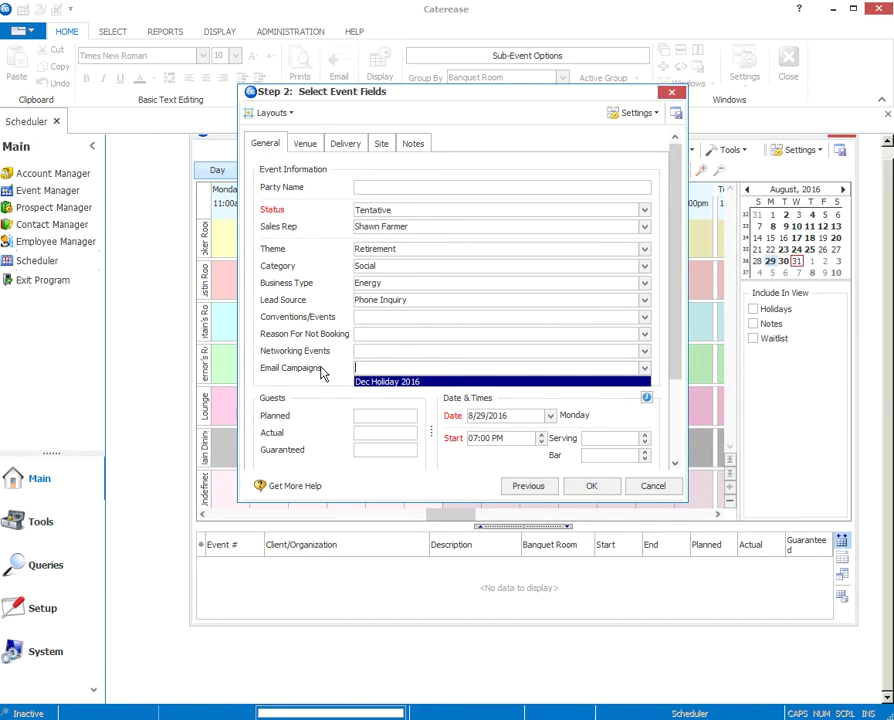
click(322, 373)
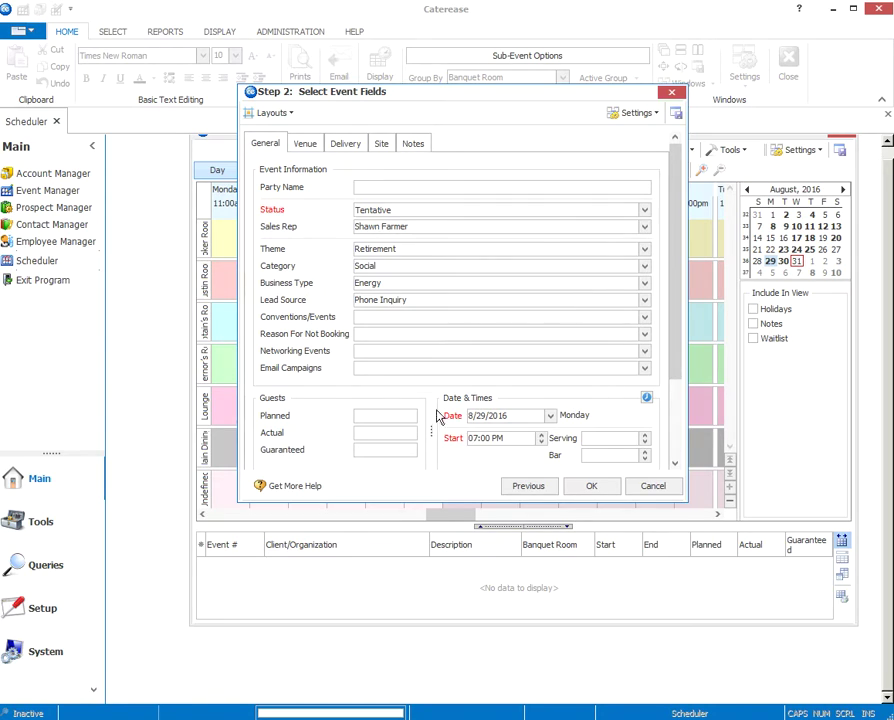
Step: Enter 15 as the planned guest count for the 8/29/2016 event
scroll(371, 416, down, 1)
click(371, 416)
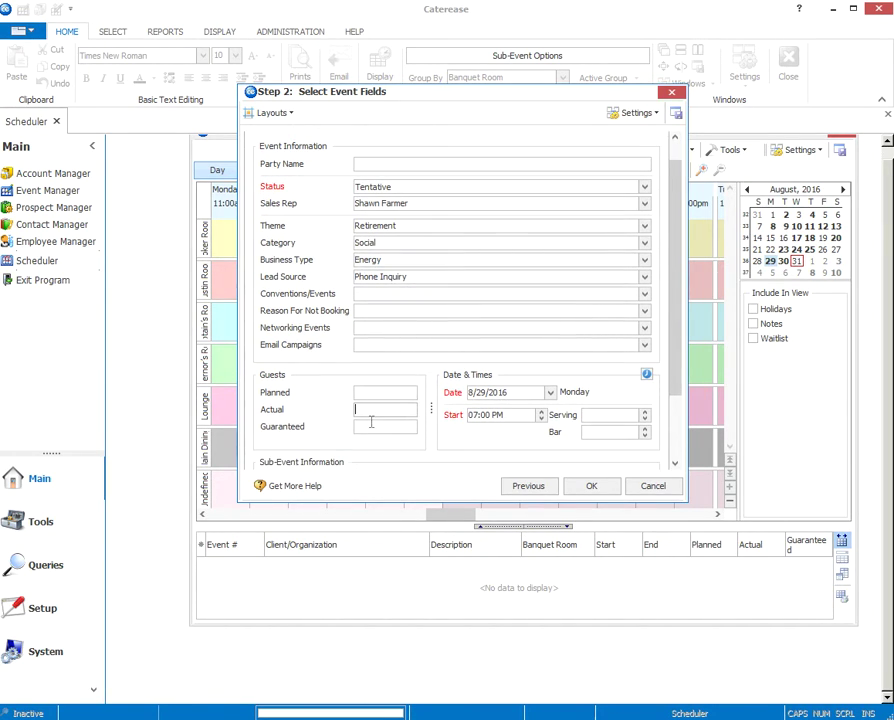
click(362, 396)
text(15)
scroll(618, 428, down, 3)
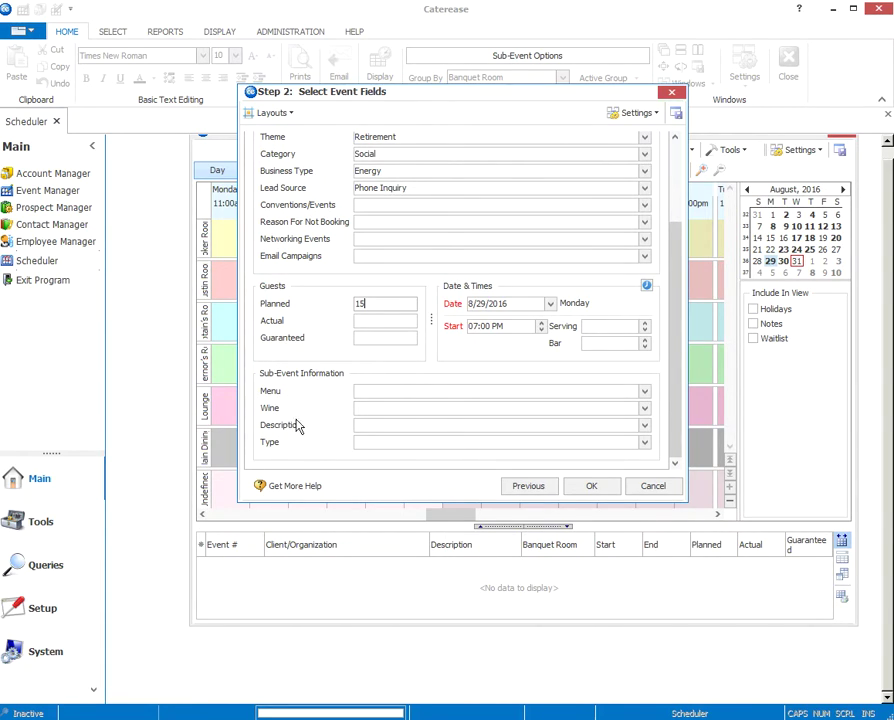
Step: Enter 13 guaranteed guests, choose the Set $65 menu and pick a wine option
key(Tab)
key(Tab)
text(13)
click(644, 392)
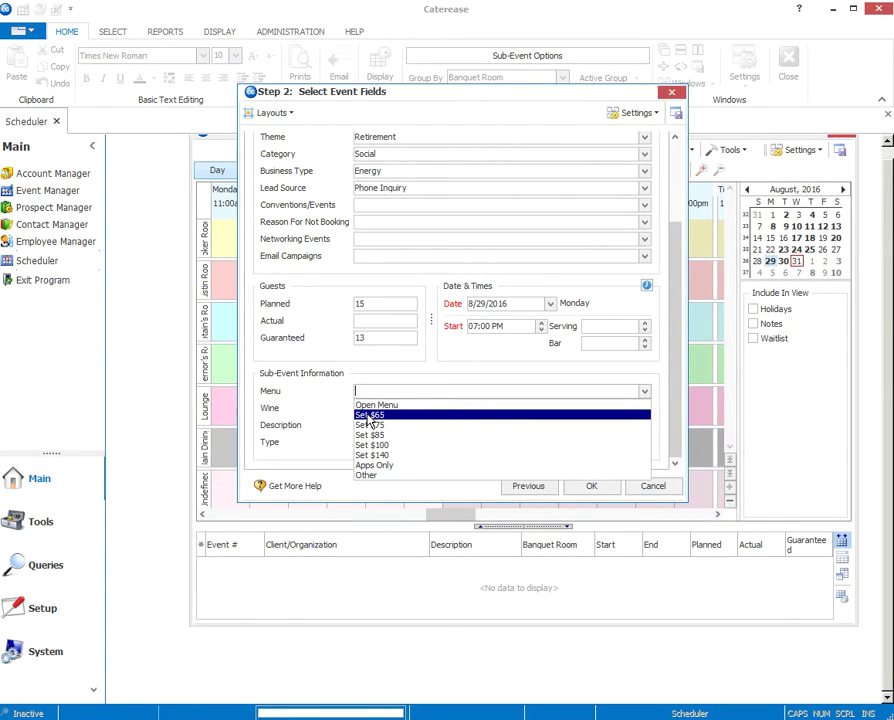
click(366, 416)
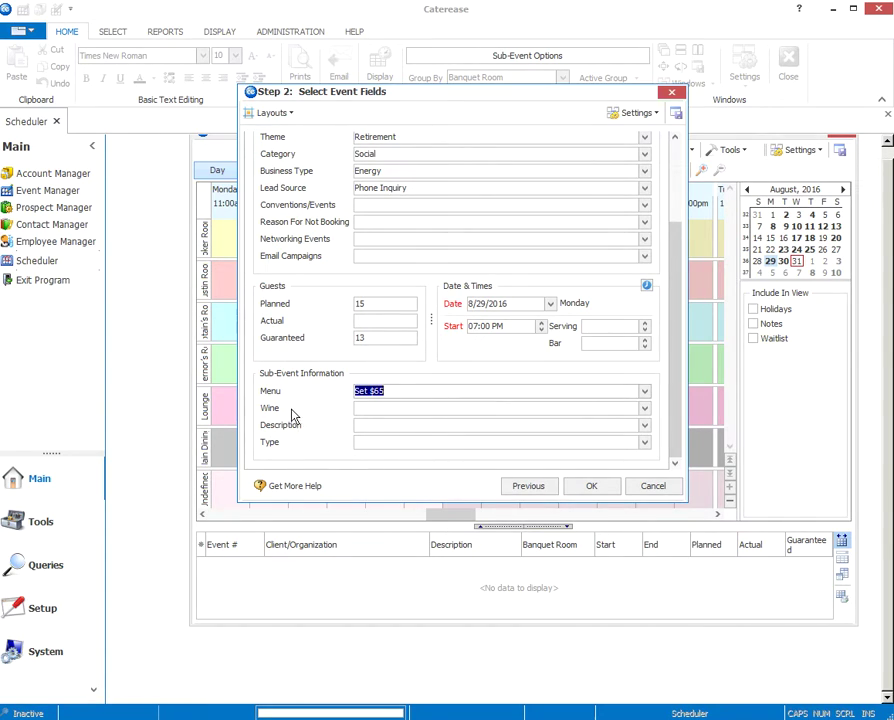
click(644, 408)
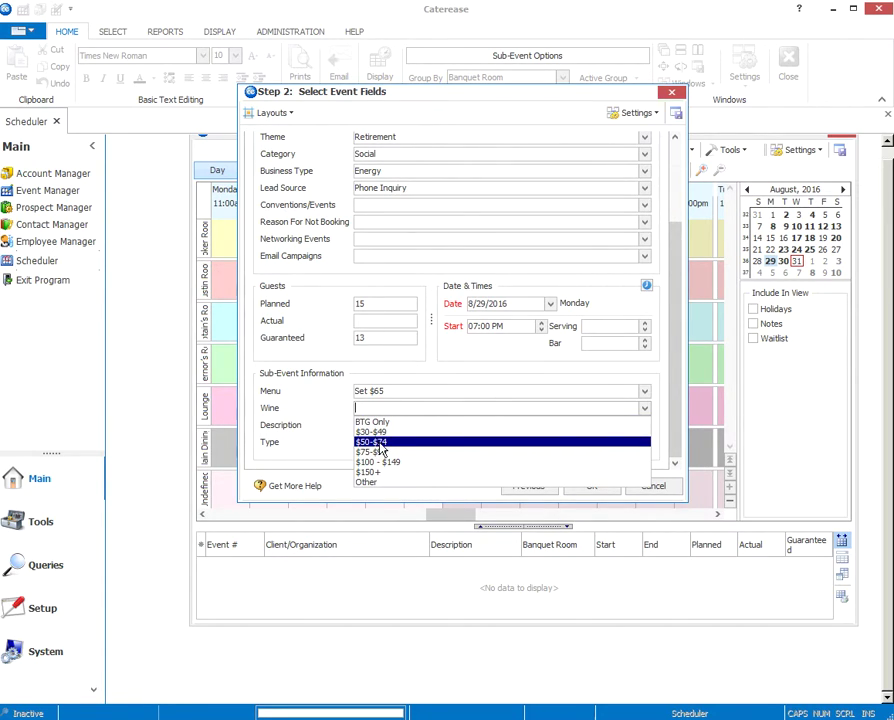
click(380, 441)
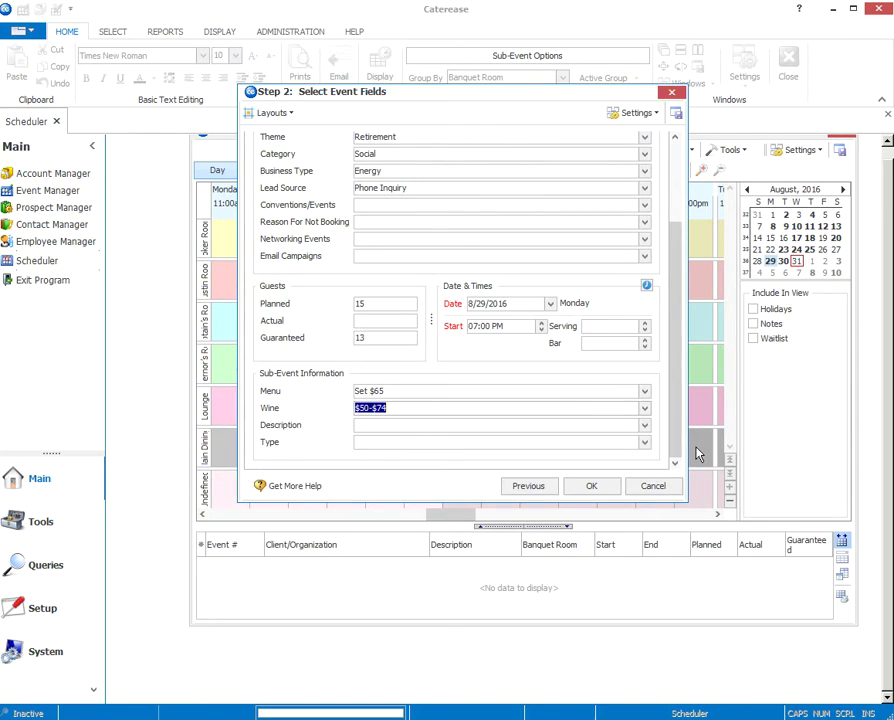
Step: Check the Description and Type lists but leave both blank
click(645, 426)
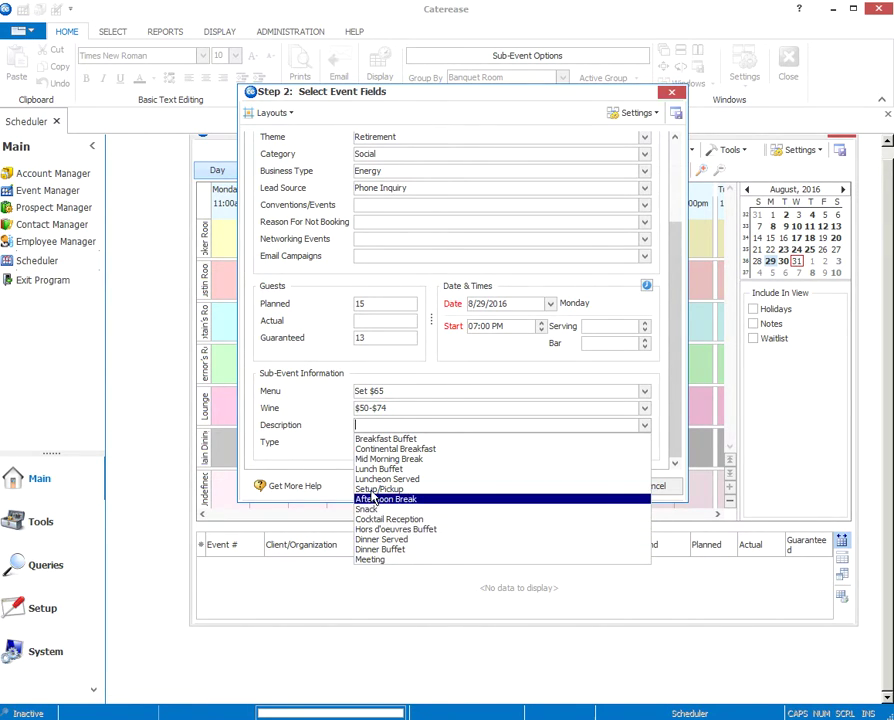
click(314, 434)
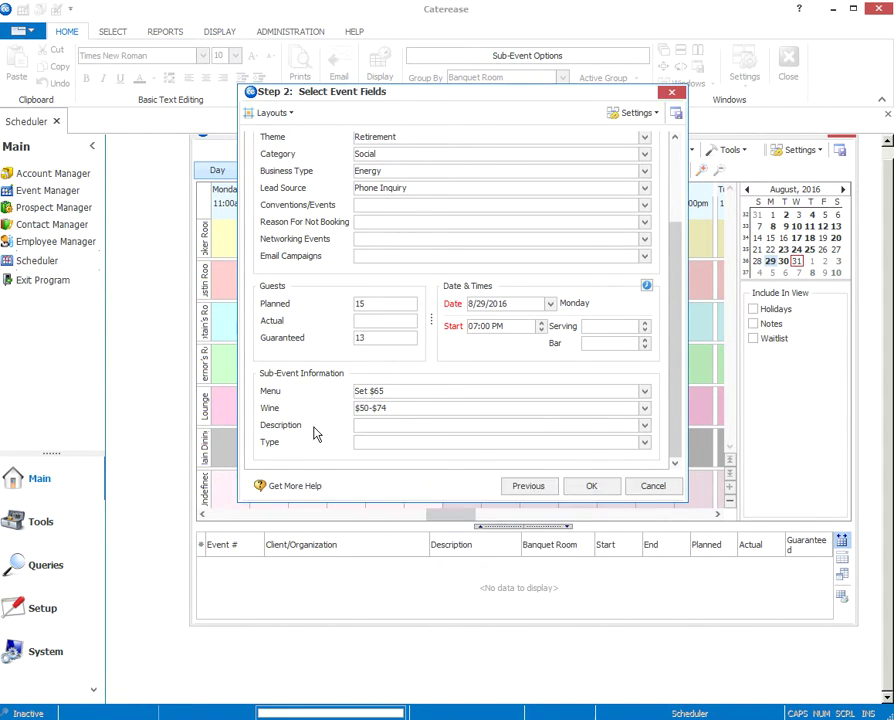
click(645, 444)
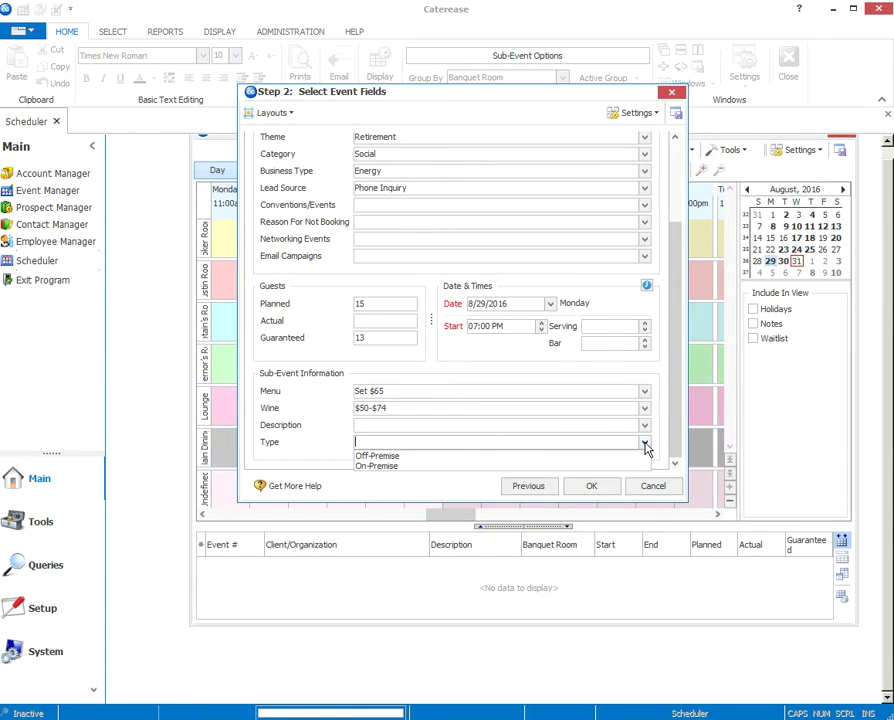
click(645, 444)
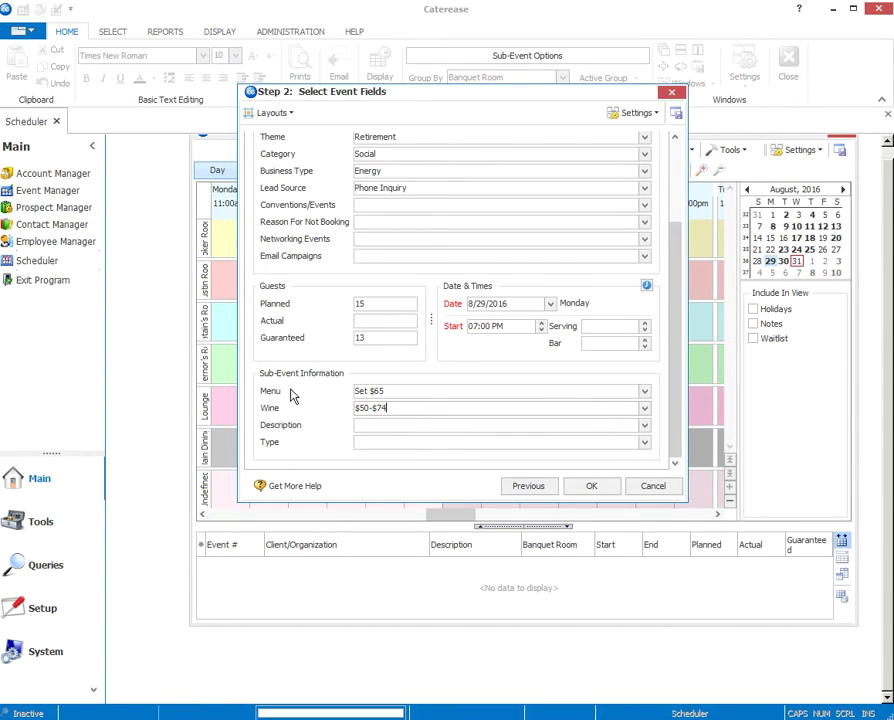
scroll(556, 410, down, 1)
Step: Save event E00356 despite the Captain's Room conflict and open it in the Event Manager
click(580, 488)
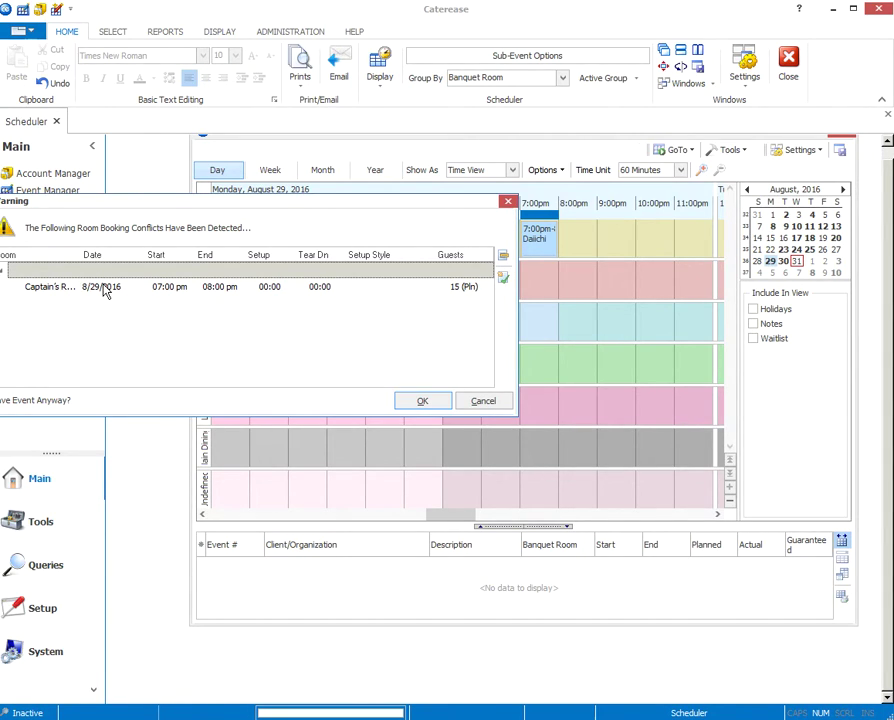
drag(262, 208, 314, 212)
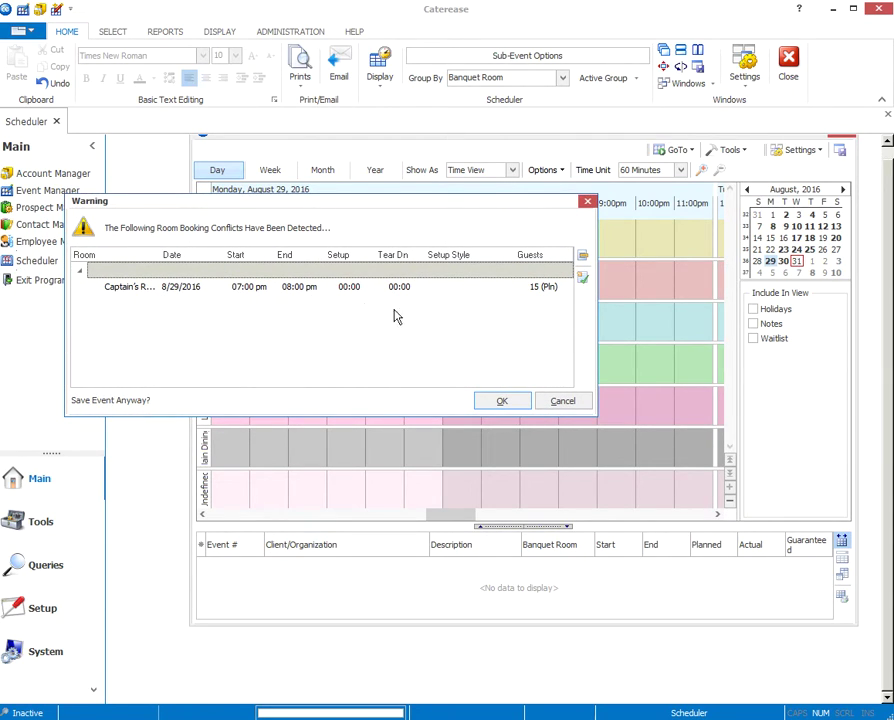
click(503, 401)
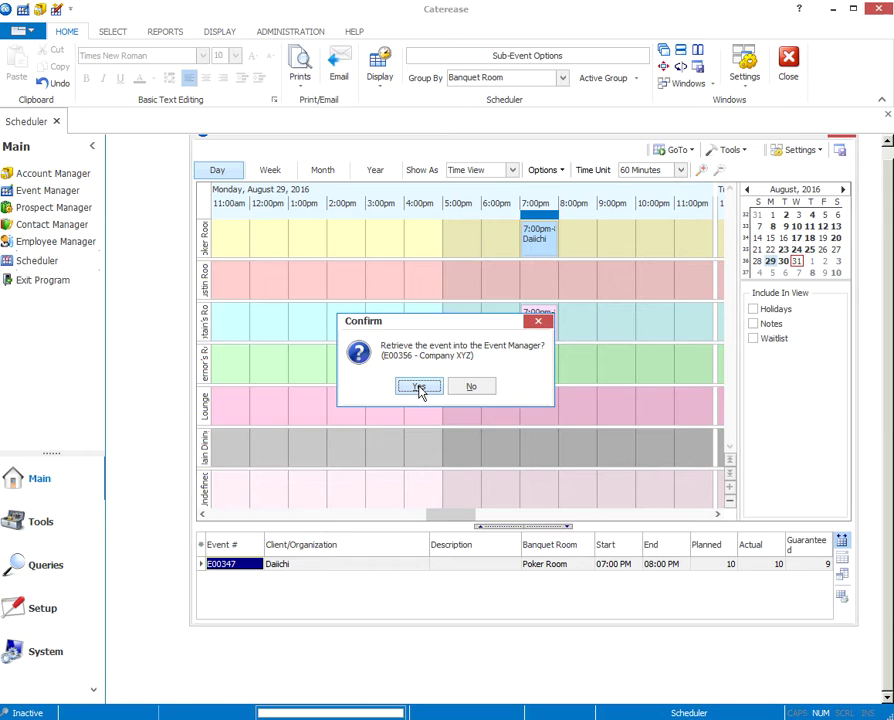
click(419, 389)
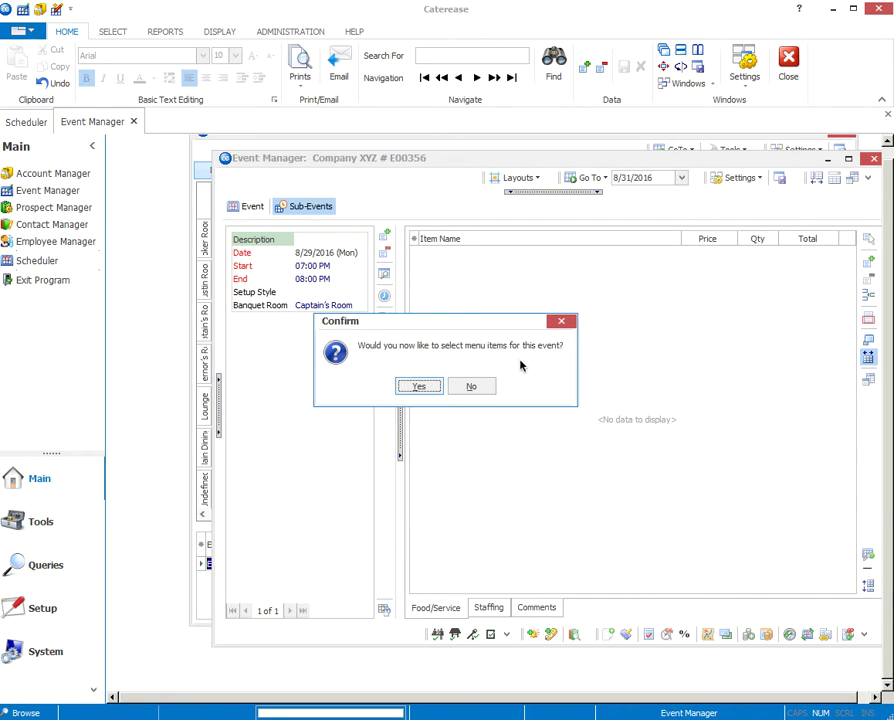
Step: Skip menu item selection and display event E00356's general details in the Event Manager
click(471, 388)
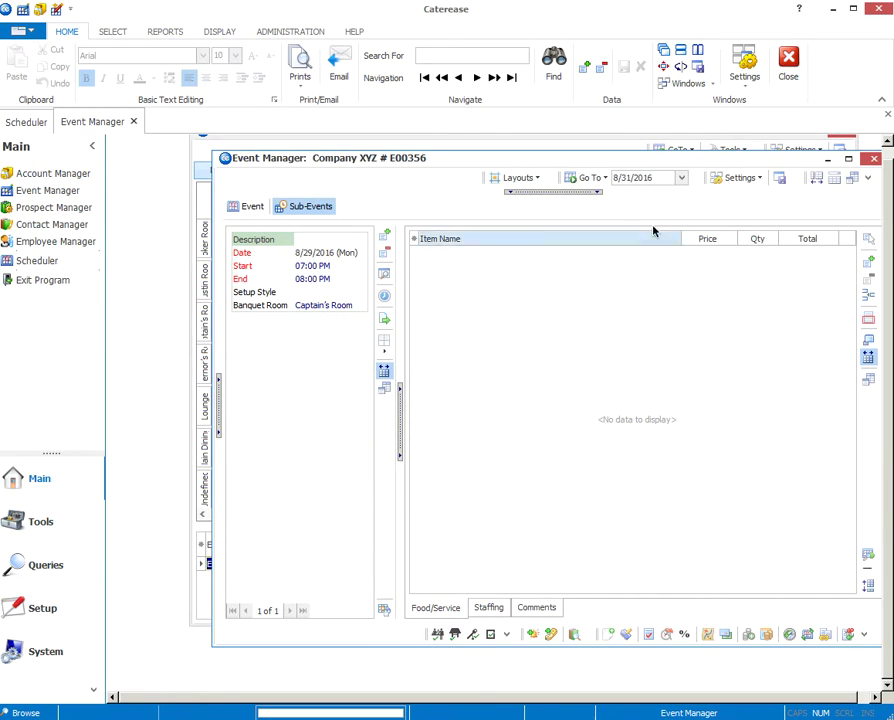
drag(593, 164, 547, 162)
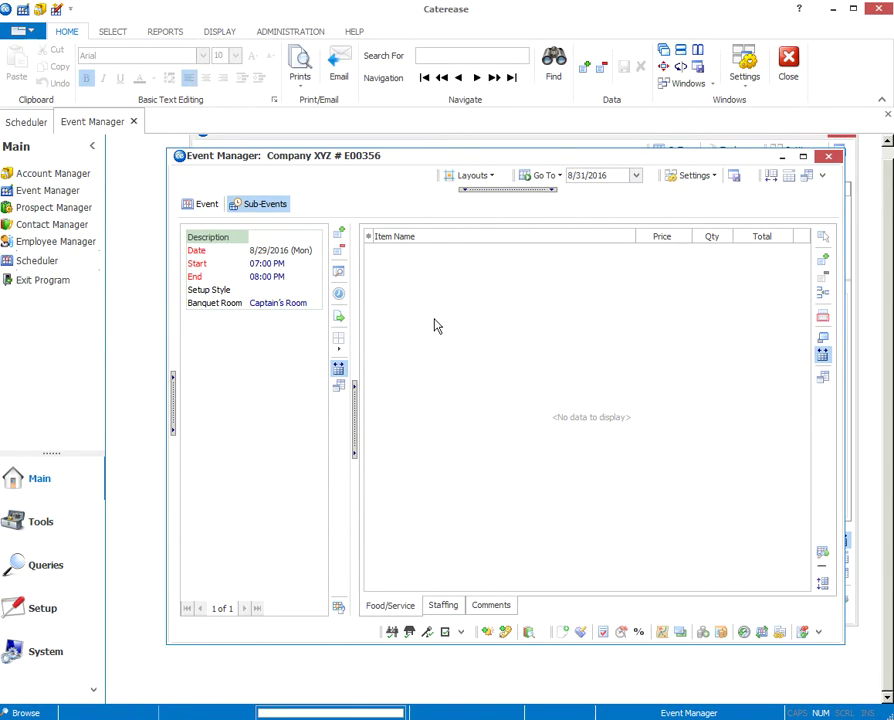
click(207, 205)
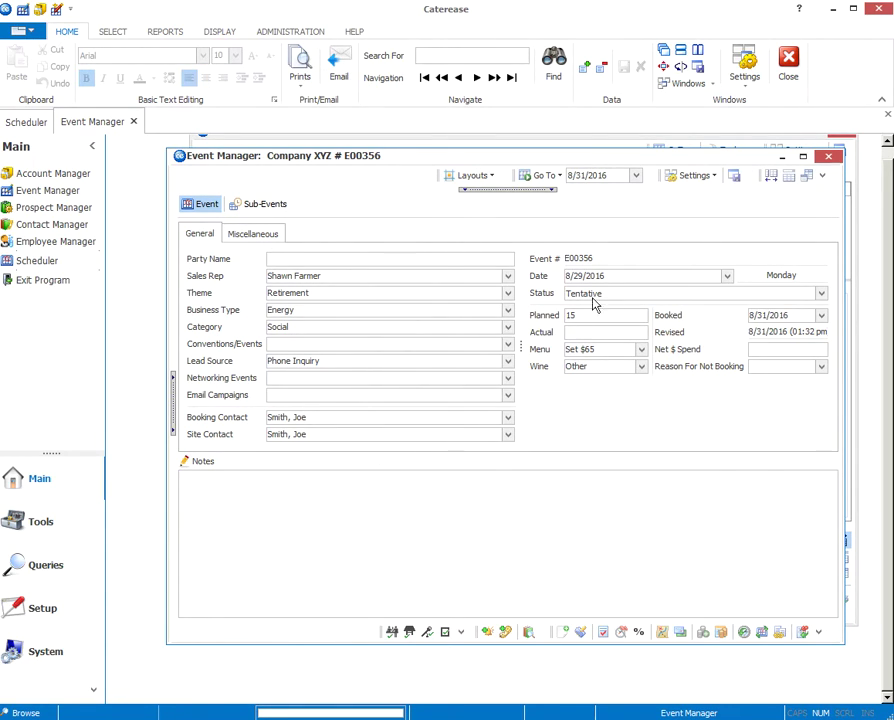
Step: Change event E00356's status from Tentative to Closed
click(819, 297)
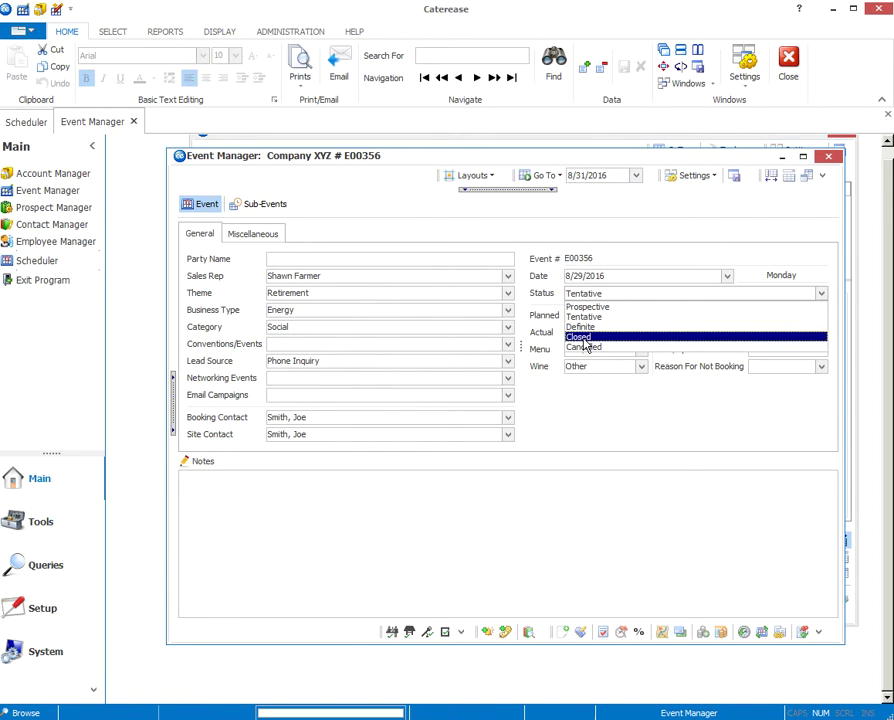
click(584, 339)
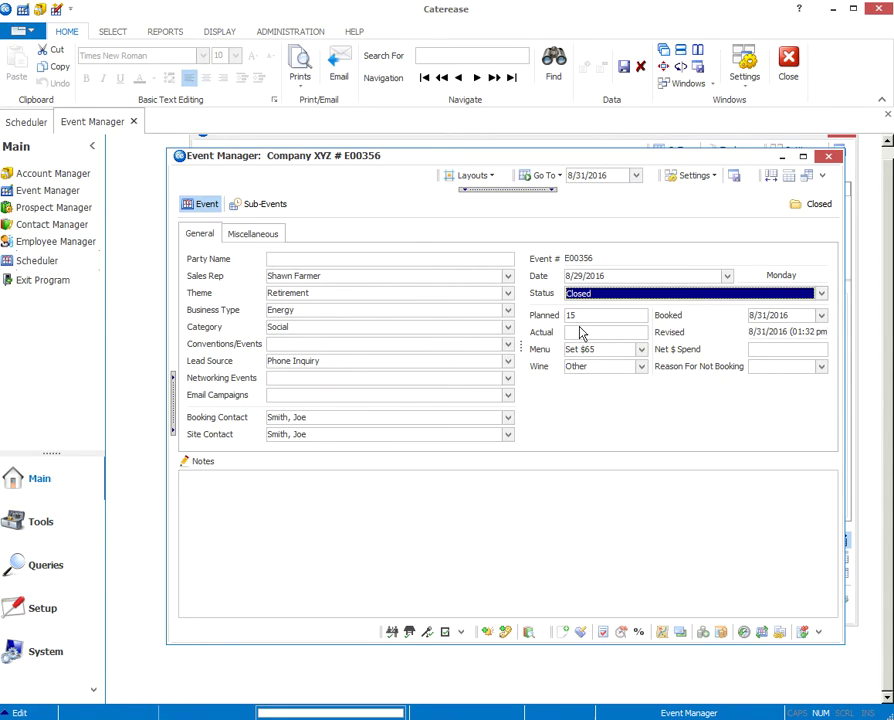
Step: Record 10 actual guests, a $1,000.00 net spend and the note 'sample notes'
click(588, 334)
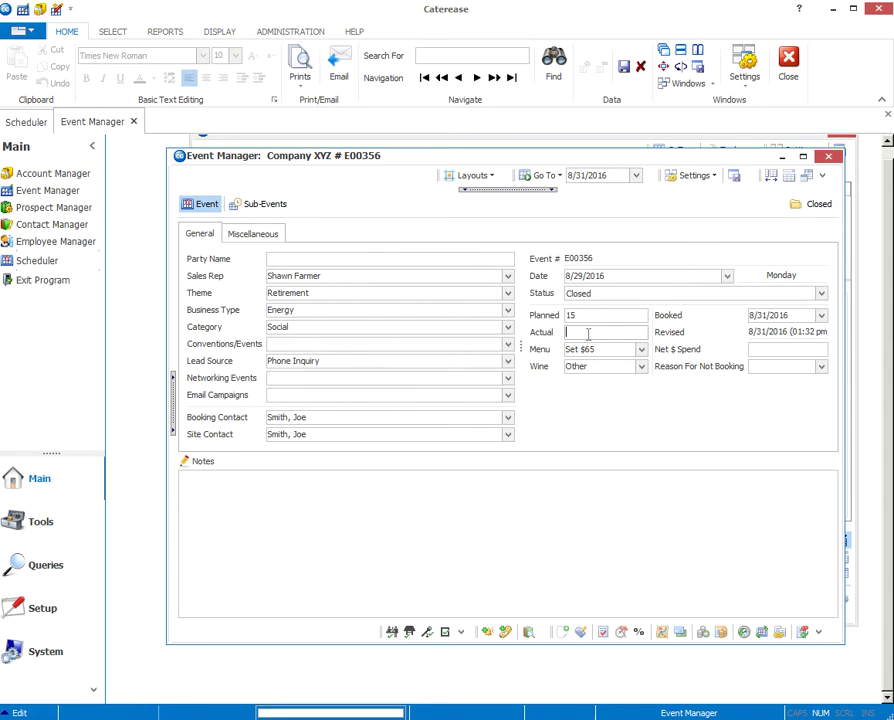
text(10)
click(762, 349)
text(1000)
key(Tab)
click(221, 488)
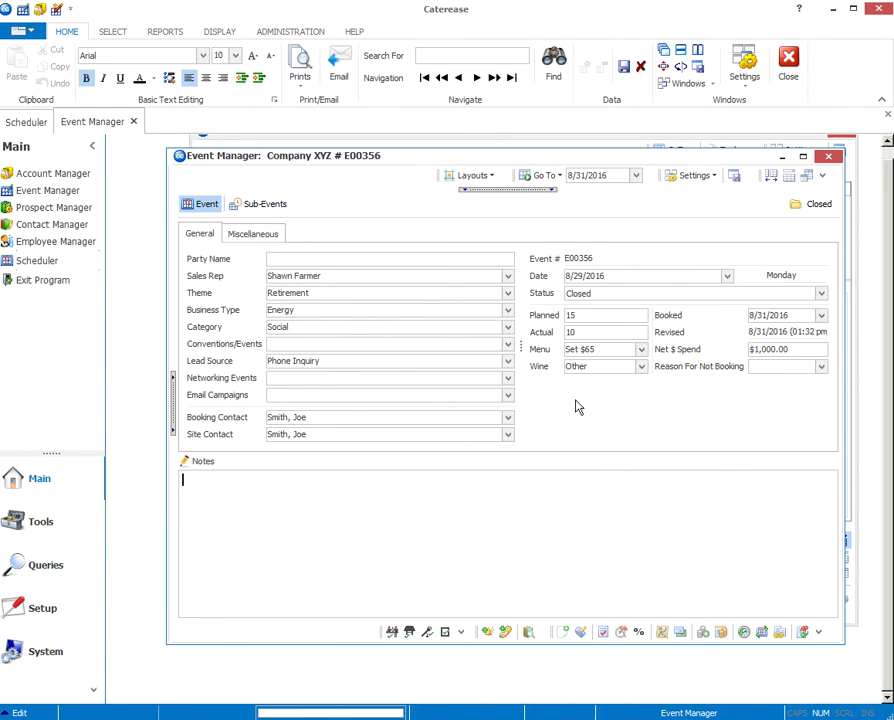
text(sample note)
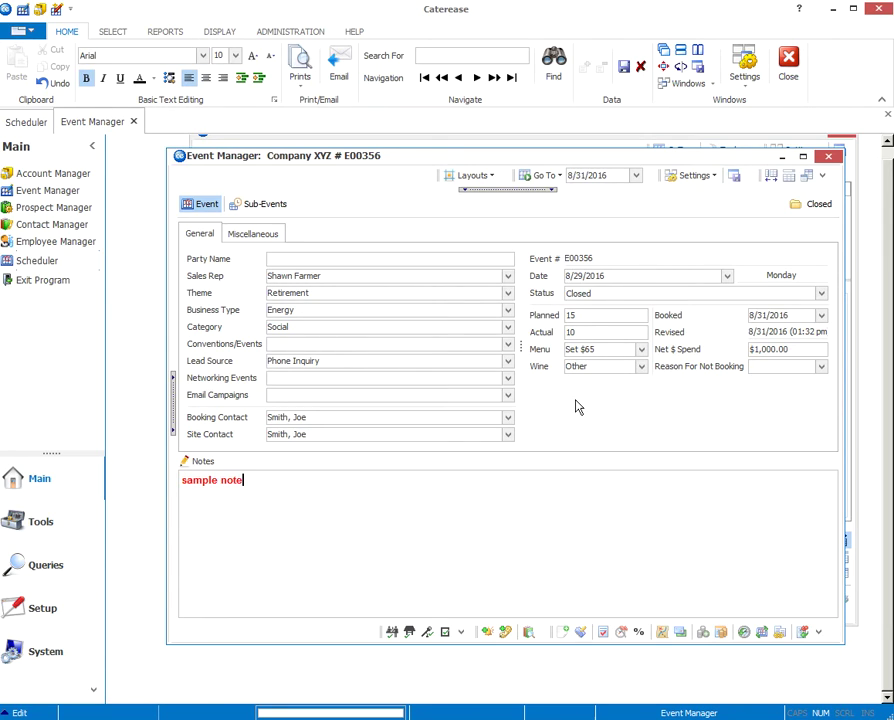
text(s)
Step: Save the closed event despite the room conflict and close the Event Manager
click(623, 67)
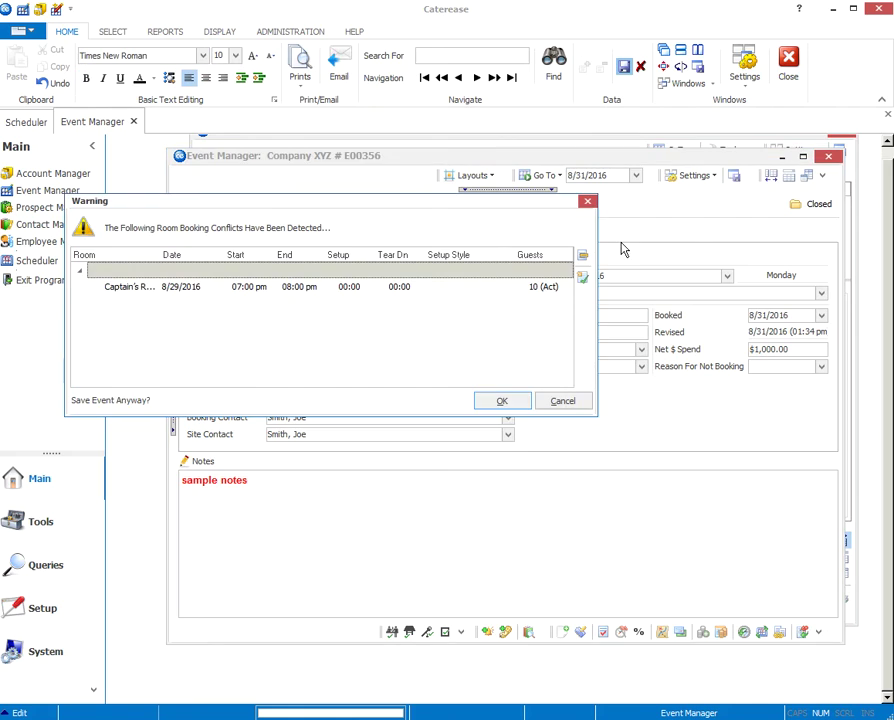
click(519, 403)
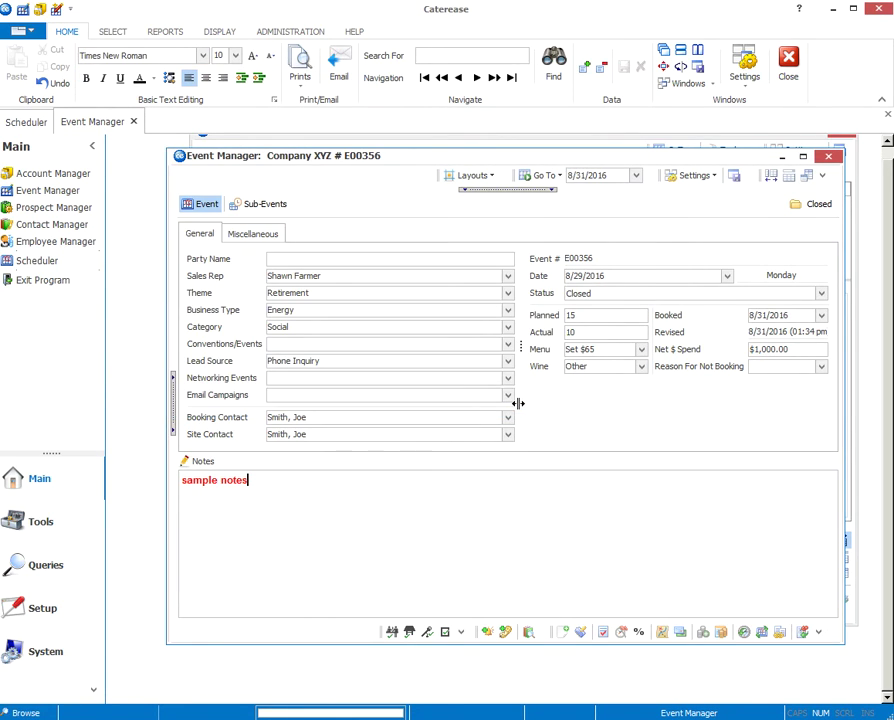
click(827, 158)
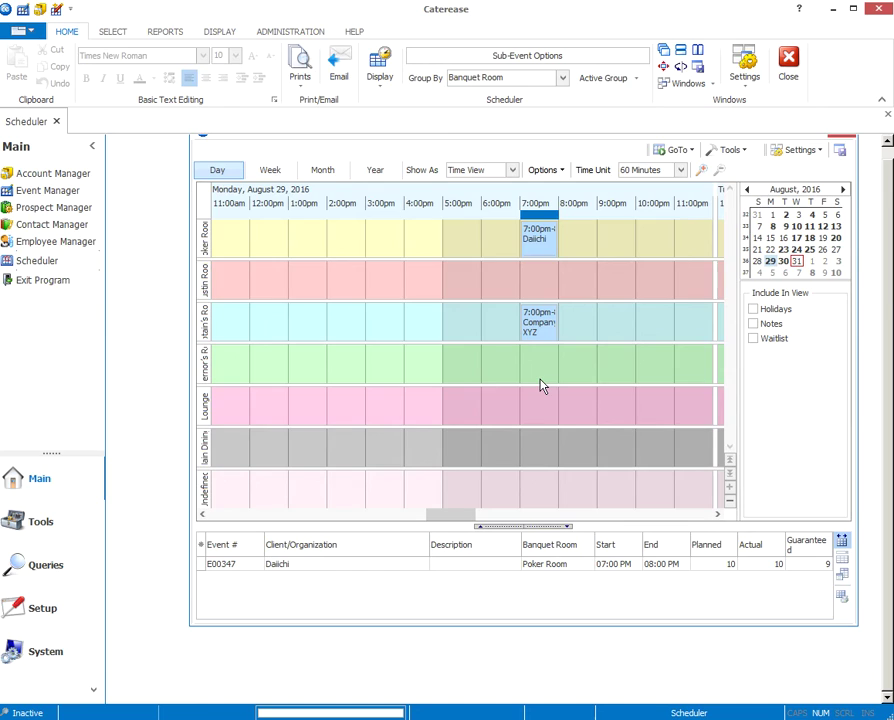
click(76, 176)
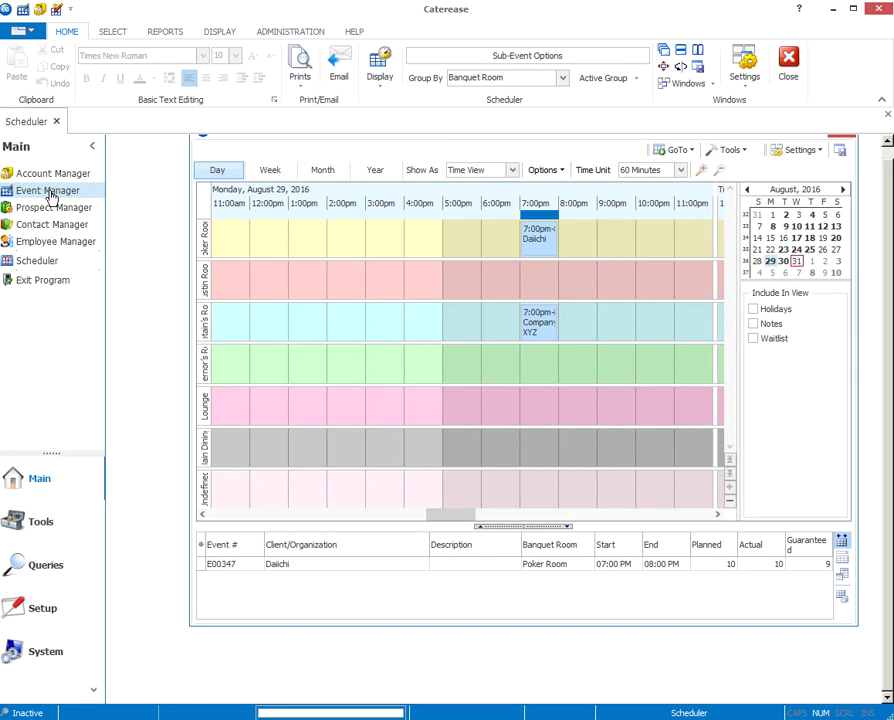